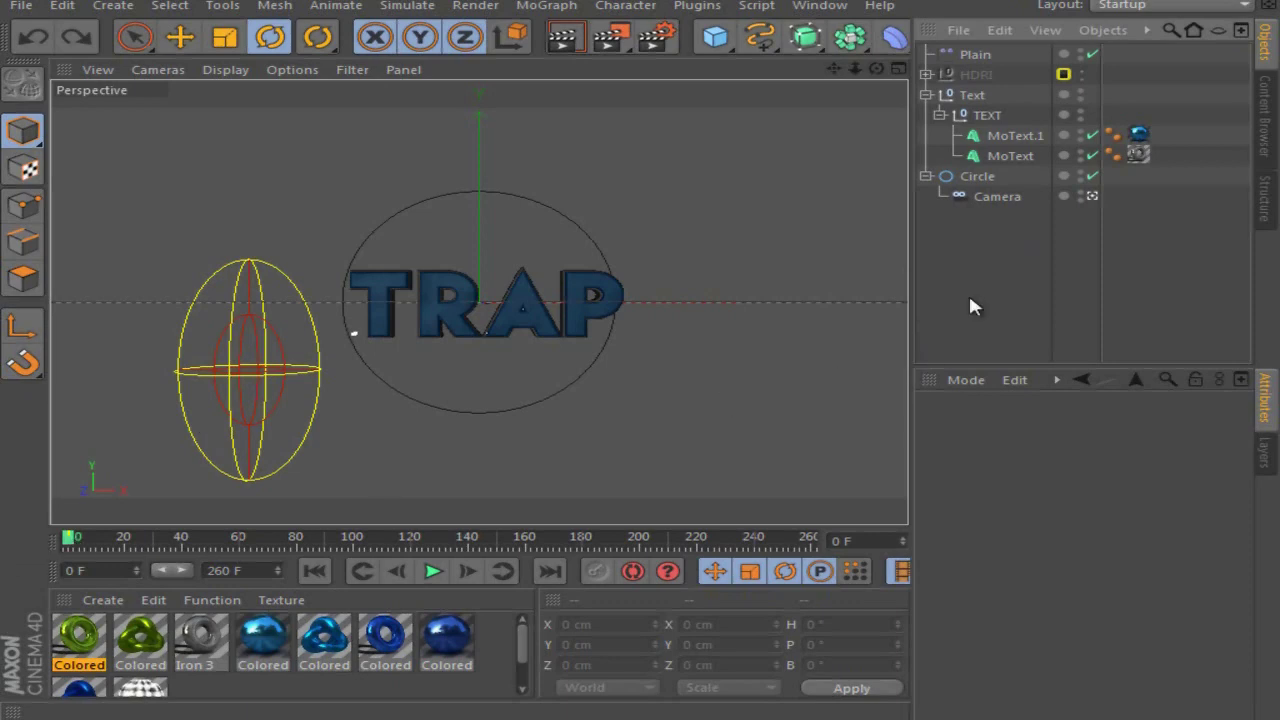
# - Scrub the animation through frames 28 and 40 to examine how the extruded letters move, then return to frame 0
pyautogui.click(73, 541)
pyautogui.moveTo(73, 541); pyautogui.dragTo(150, 558)
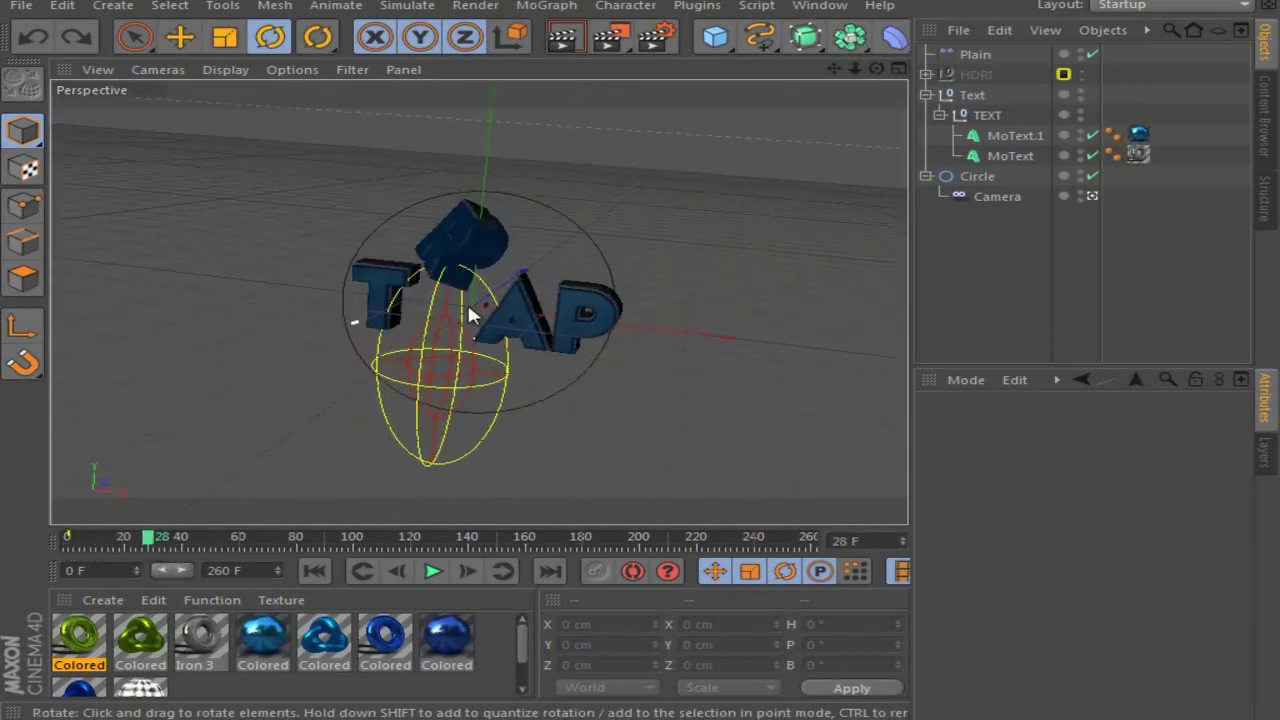
pyautogui.scroll(5, 467, 315)
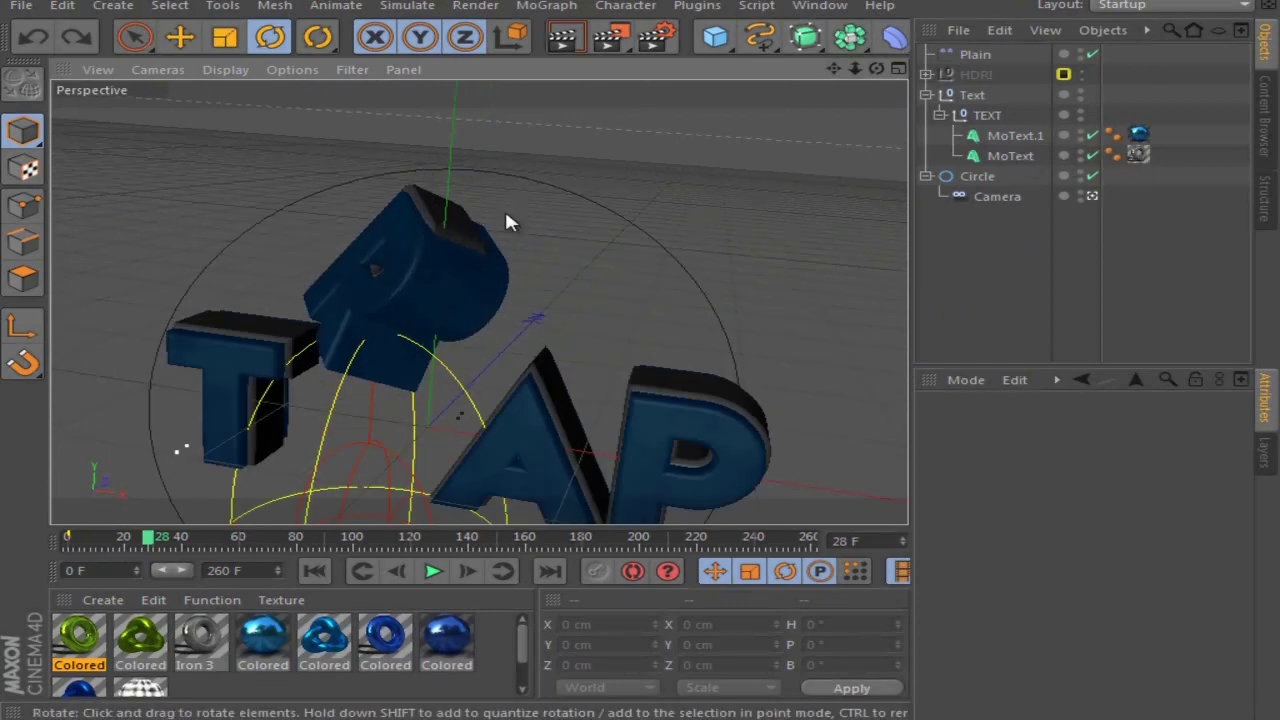
pyautogui.click(1008, 156)
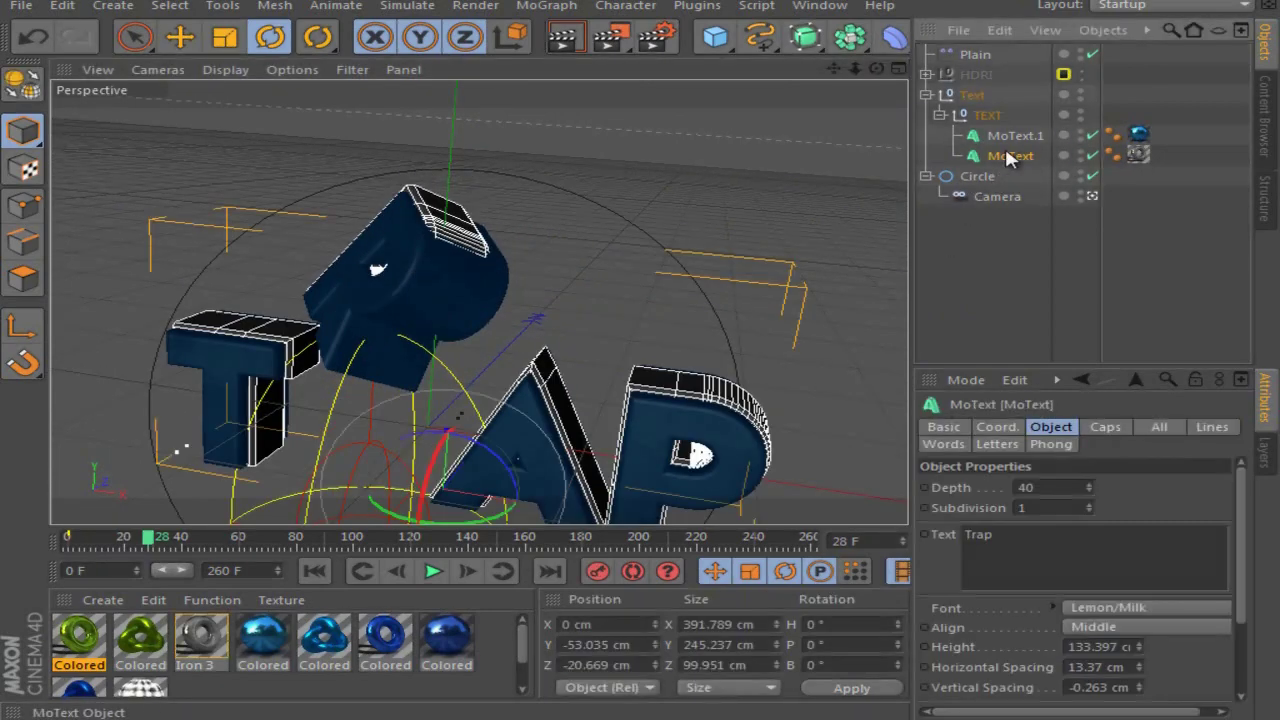
pyautogui.click(1008, 253)
pyautogui.moveTo(180, 536); pyautogui.dragTo(181, 537)
pyautogui.keyDown('alt'); pyautogui.moveTo(670, 288); pyautogui.dragTo(230, 497); pyautogui.keyUp('alt')
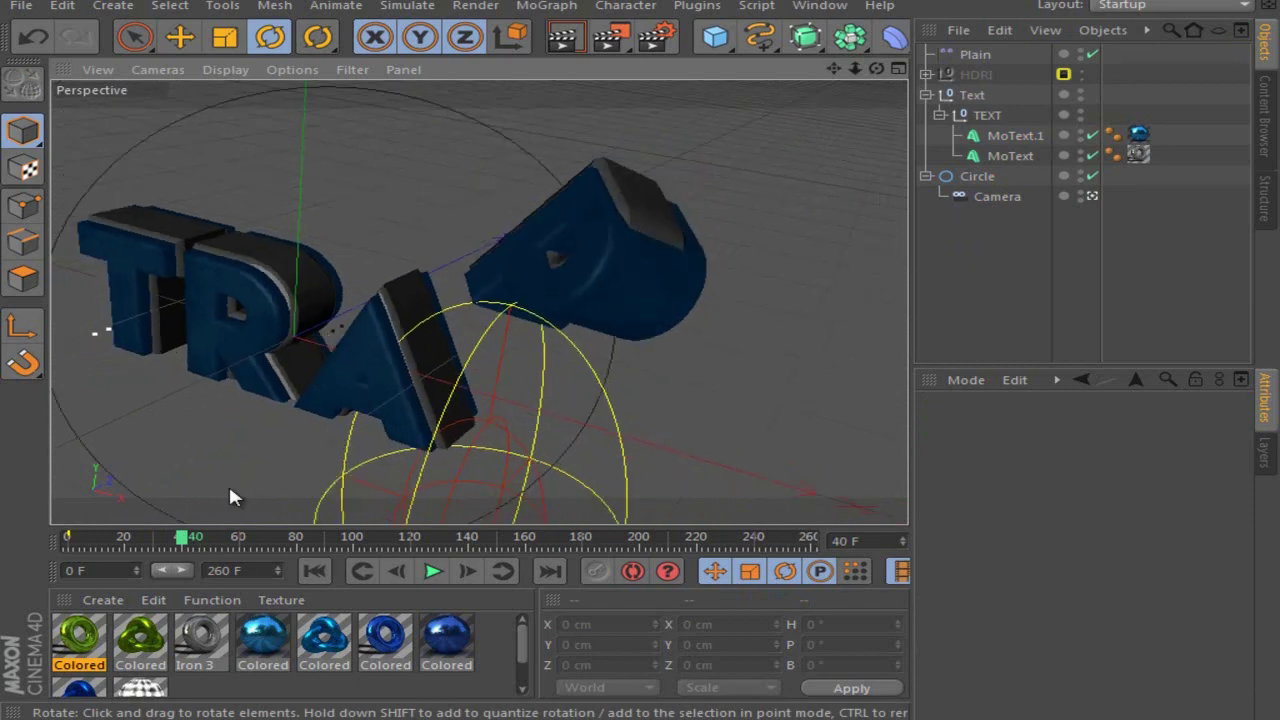
pyautogui.moveTo(186, 537); pyautogui.dragTo(25, 540)
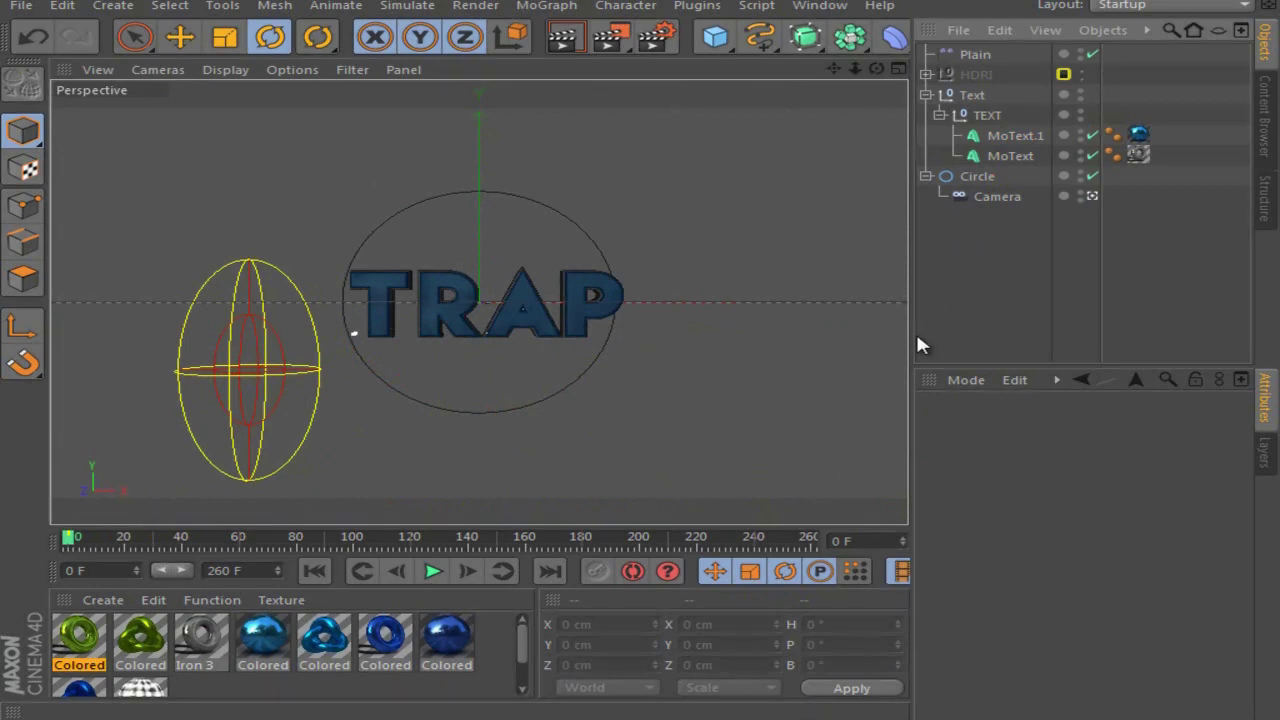
# - Make the MoText.1 and MoText objects editable together
pyautogui.click(1015, 135)
pyautogui.keyDown('shift'); pyautogui.click(1012, 155); pyautogui.keyUp('shift')
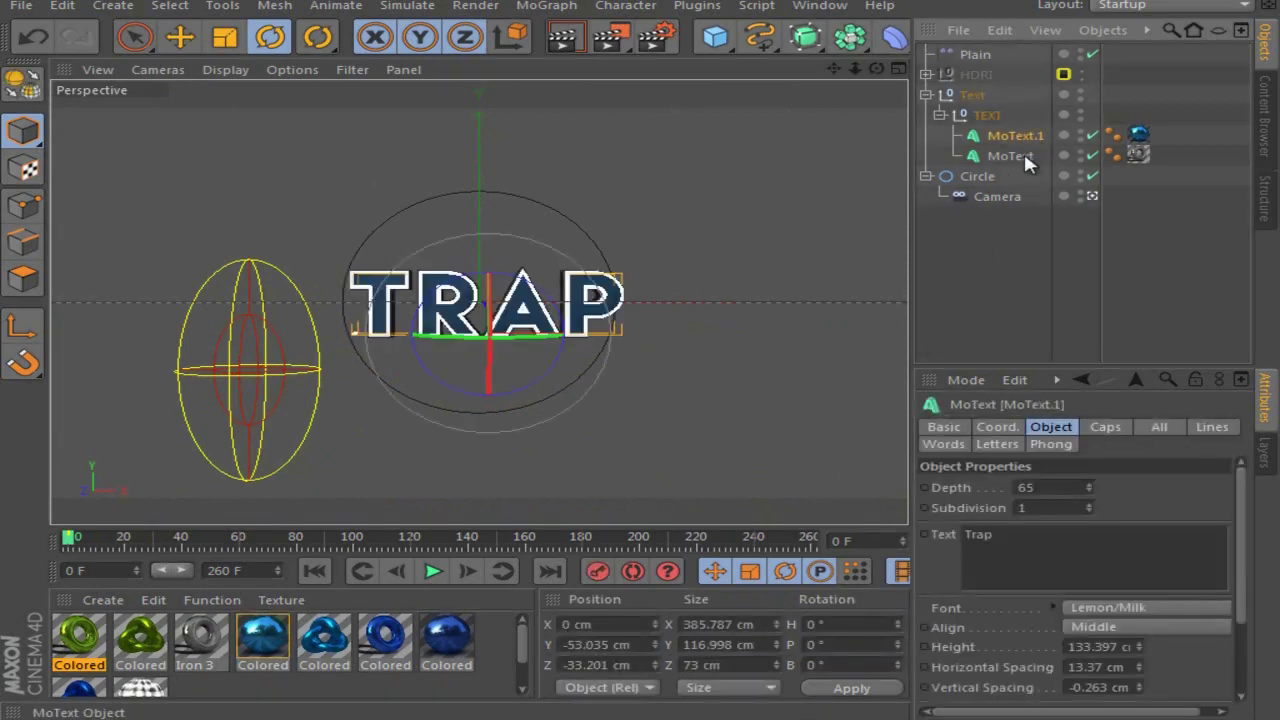
pyautogui.hotkey('alt', 'g')
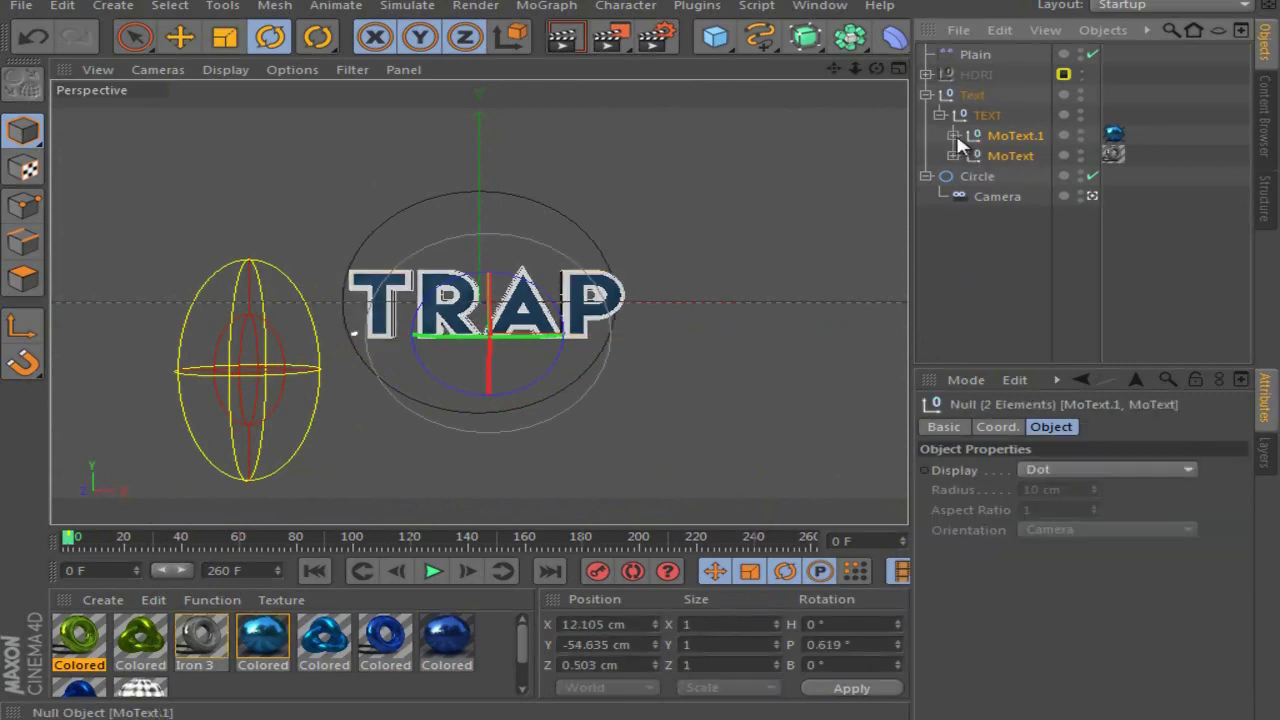
# - Expand the MoText.1 and MoText hierarchies down to the individual letters inside each Trap null
pyautogui.click(967, 156)
pyautogui.click(982, 176)
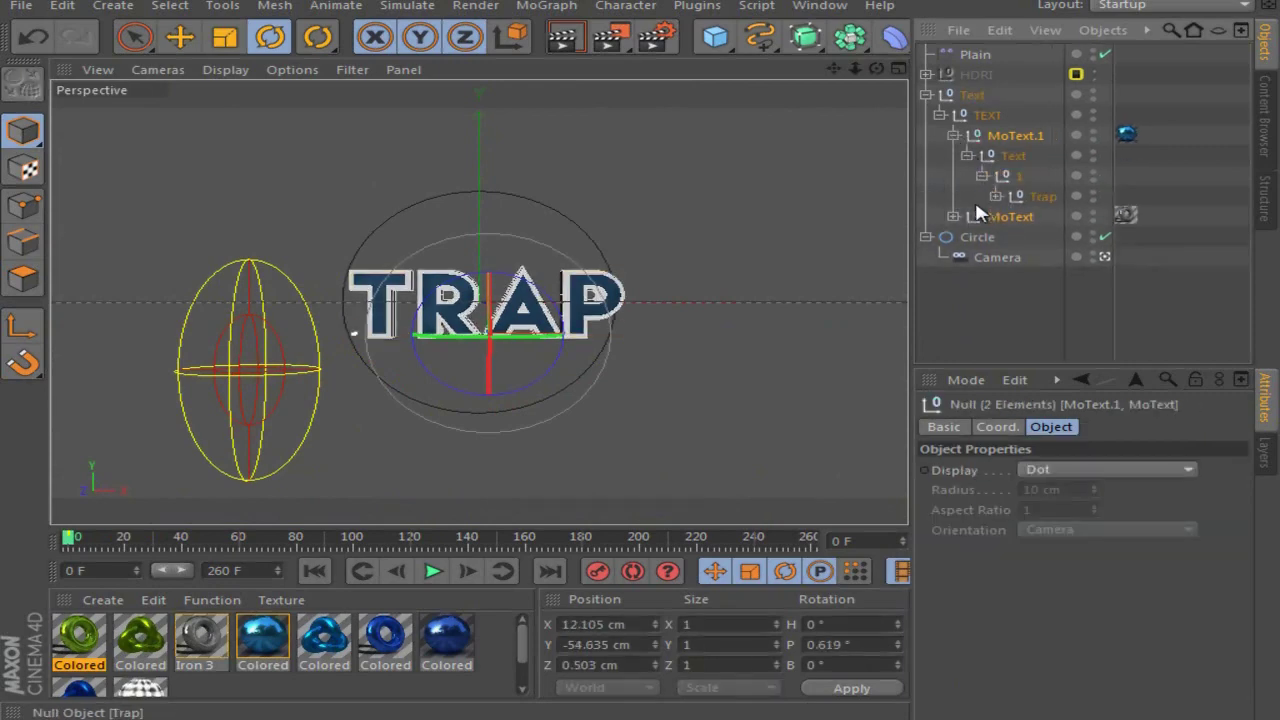
pyautogui.click(954, 216)
pyautogui.click(996, 196)
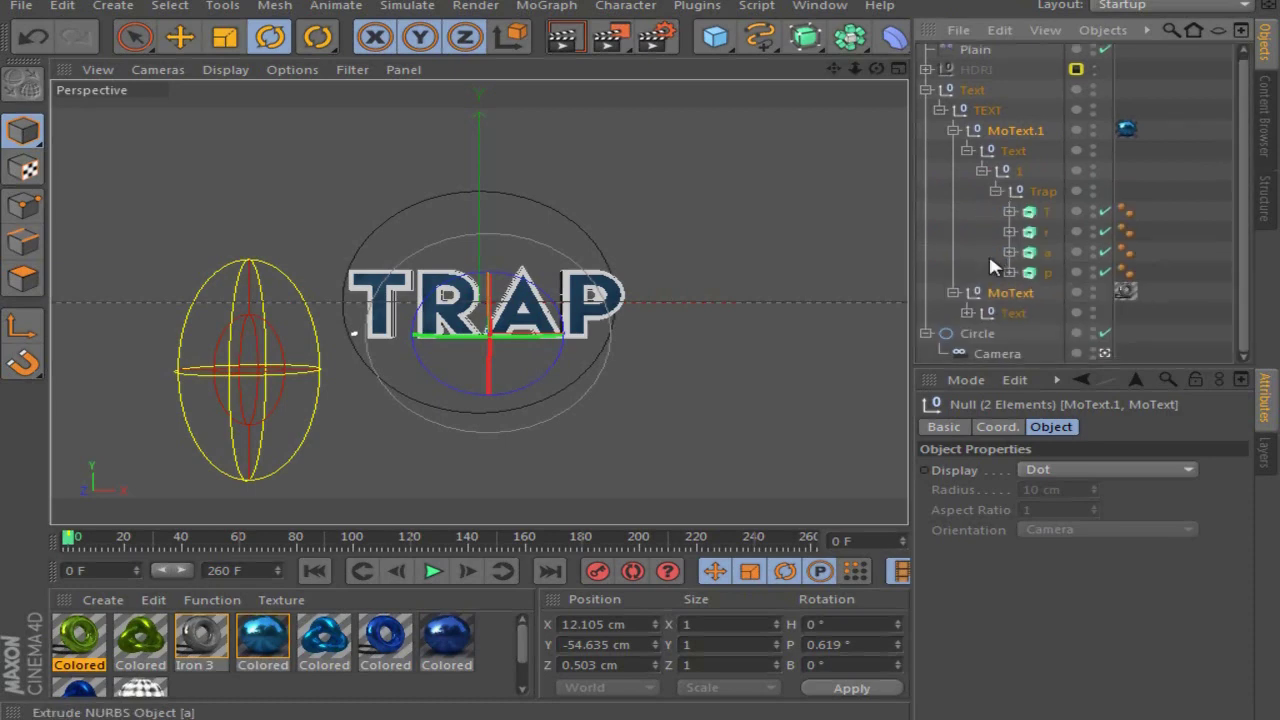
pyautogui.click(967, 314)
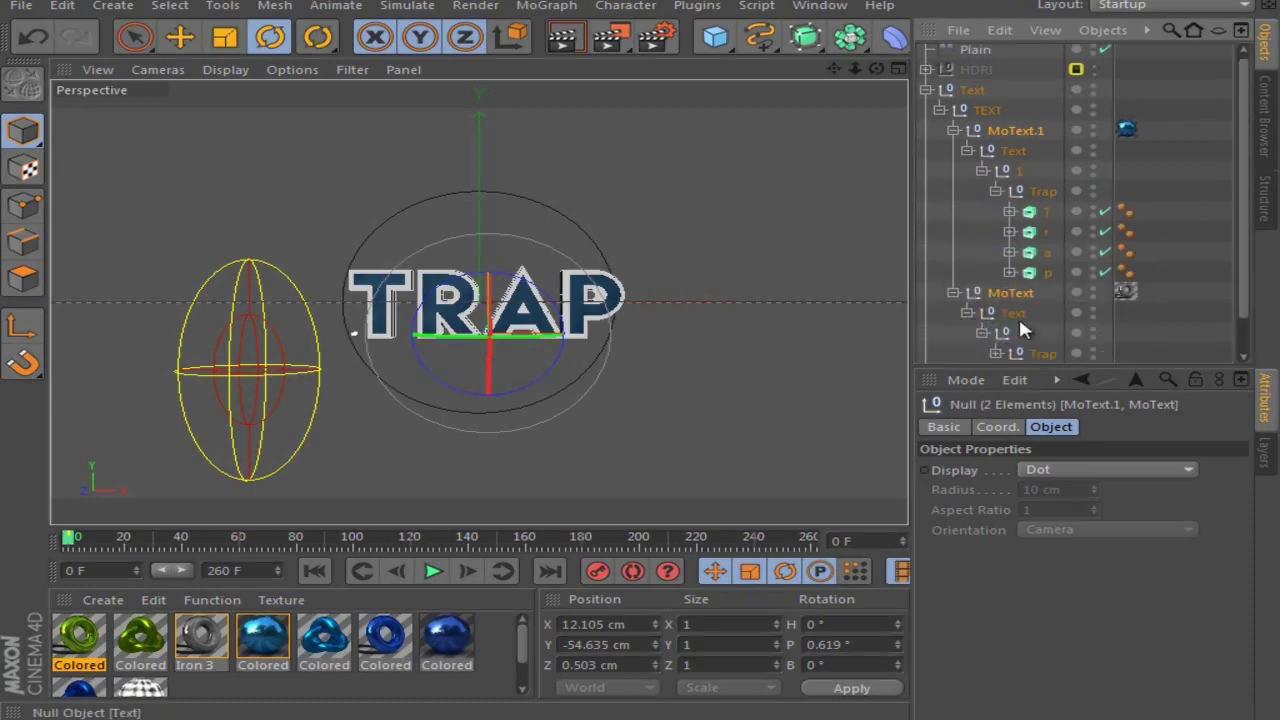
pyautogui.click(996, 353)
pyautogui.scroll(-2, 1030, 300)
pyautogui.scroll(2, 1060, 204)
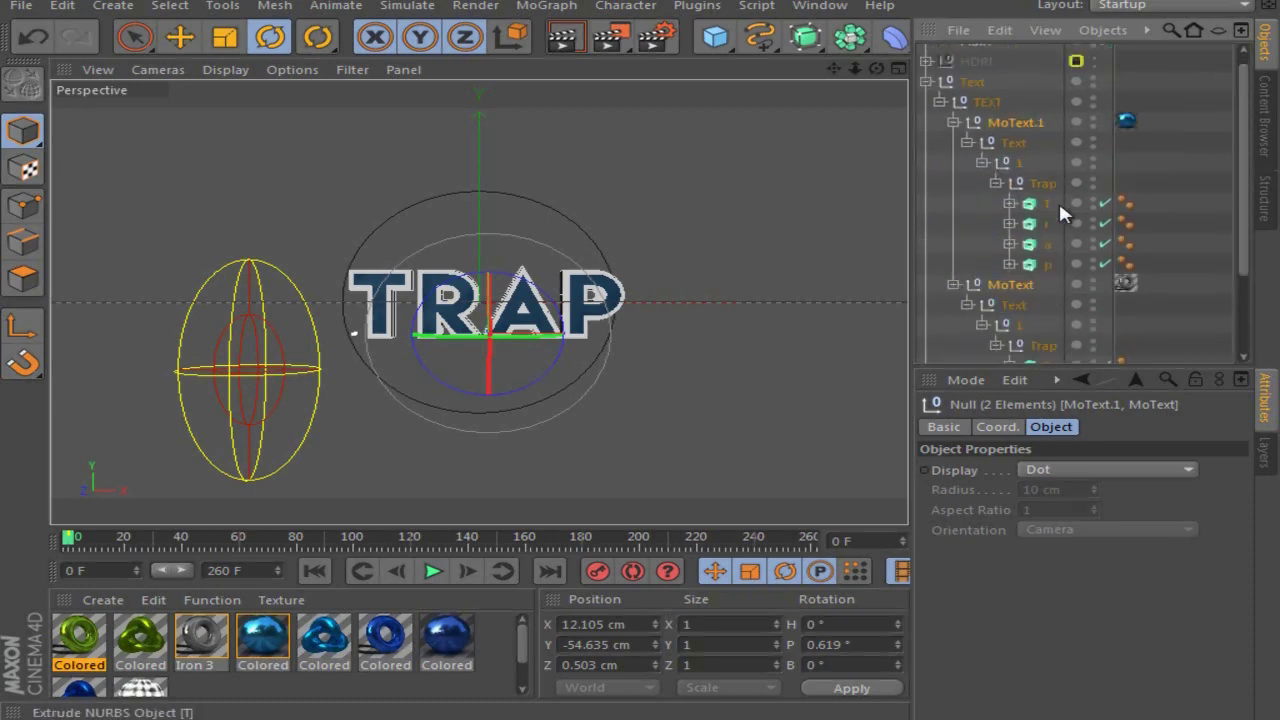
# - Convert the Extrude objects T, r, a and p under both MoText.1 and MoText to editable polygon objects
pyautogui.click(1048, 204)
pyautogui.keyDown('shift'); pyautogui.click(1047, 263); pyautogui.keyUp('shift')
pyautogui.scroll(-3, 1045, 262)
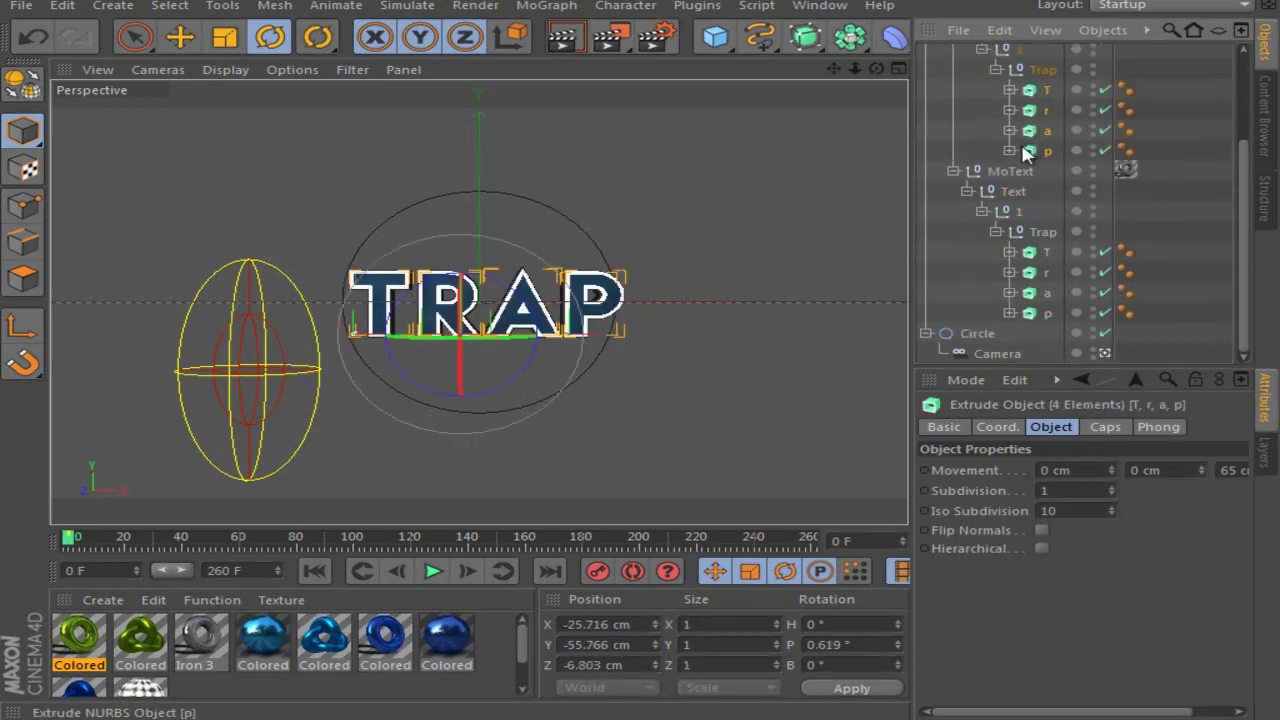
pyautogui.press('c')
pyautogui.click(1041, 252)
pyautogui.keyDown('shift'); pyautogui.click(1048, 306); pyautogui.keyUp('shift')
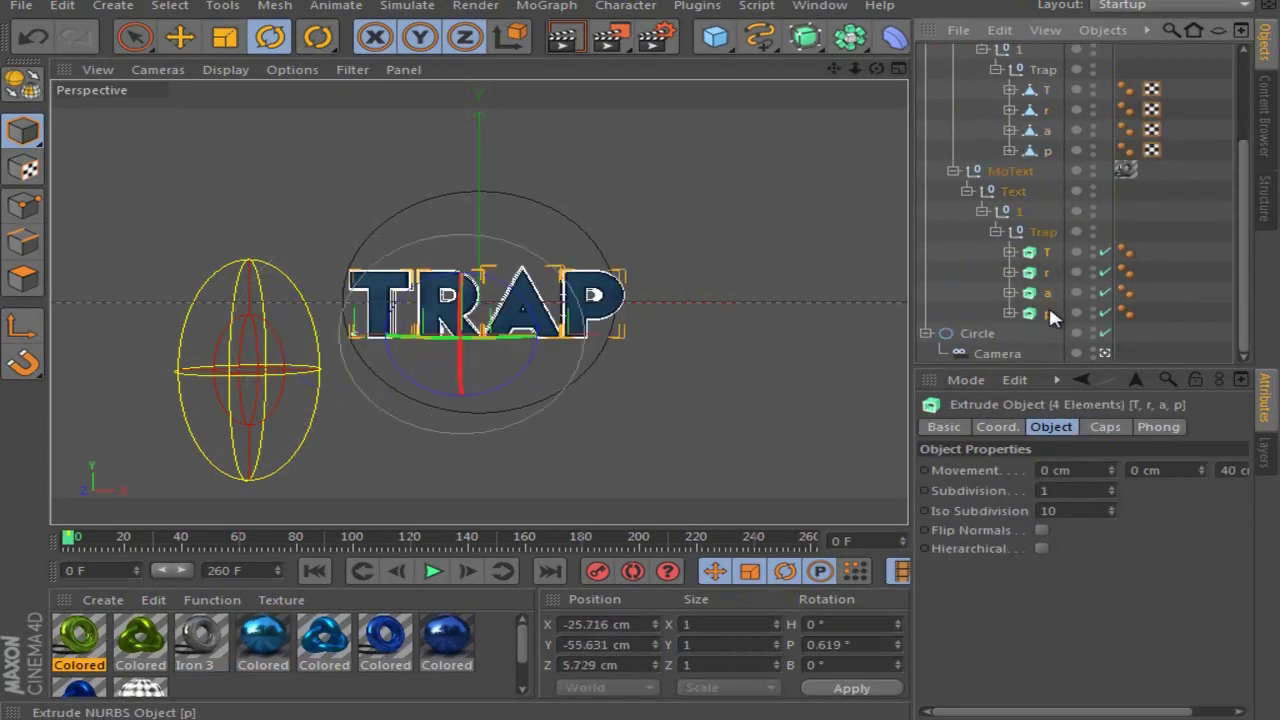
pyautogui.press('c')
# - Merge the letter T under MoText.1 with its children using Connect Objects + Delete
pyautogui.scroll(3, 1096, 260)
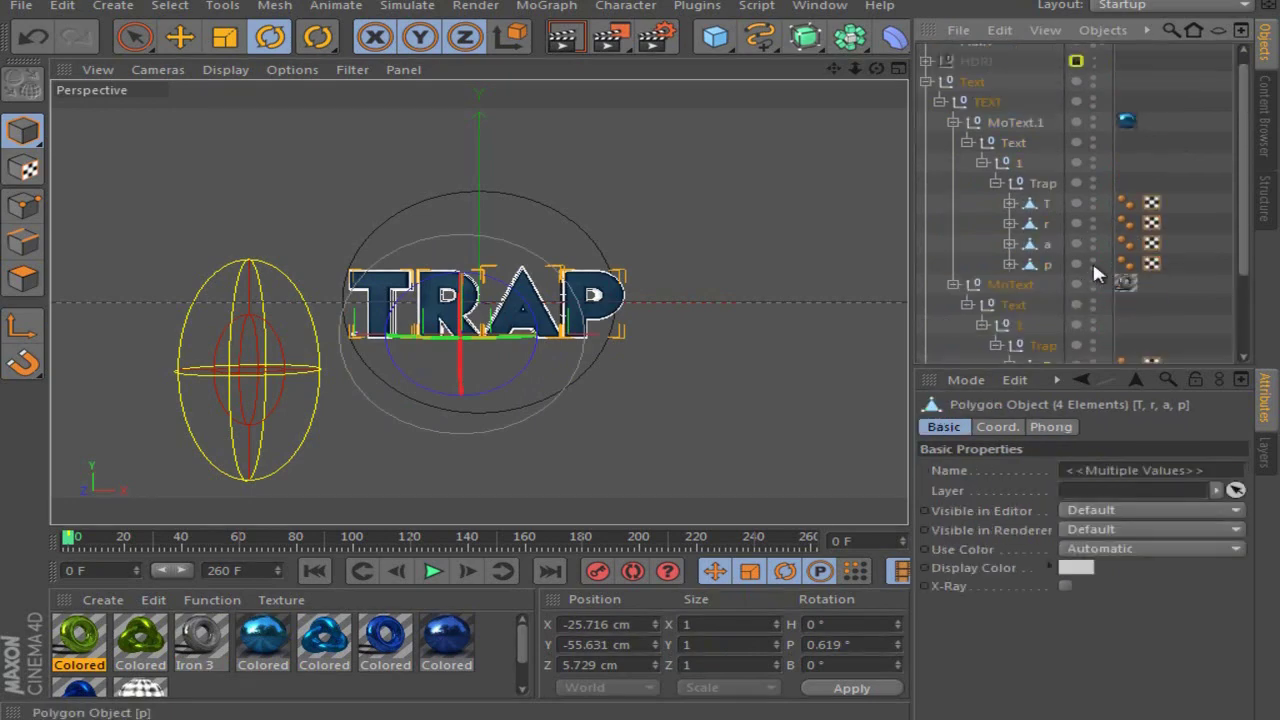
pyautogui.click(1044, 204)
pyautogui.rightClick(1047, 200)
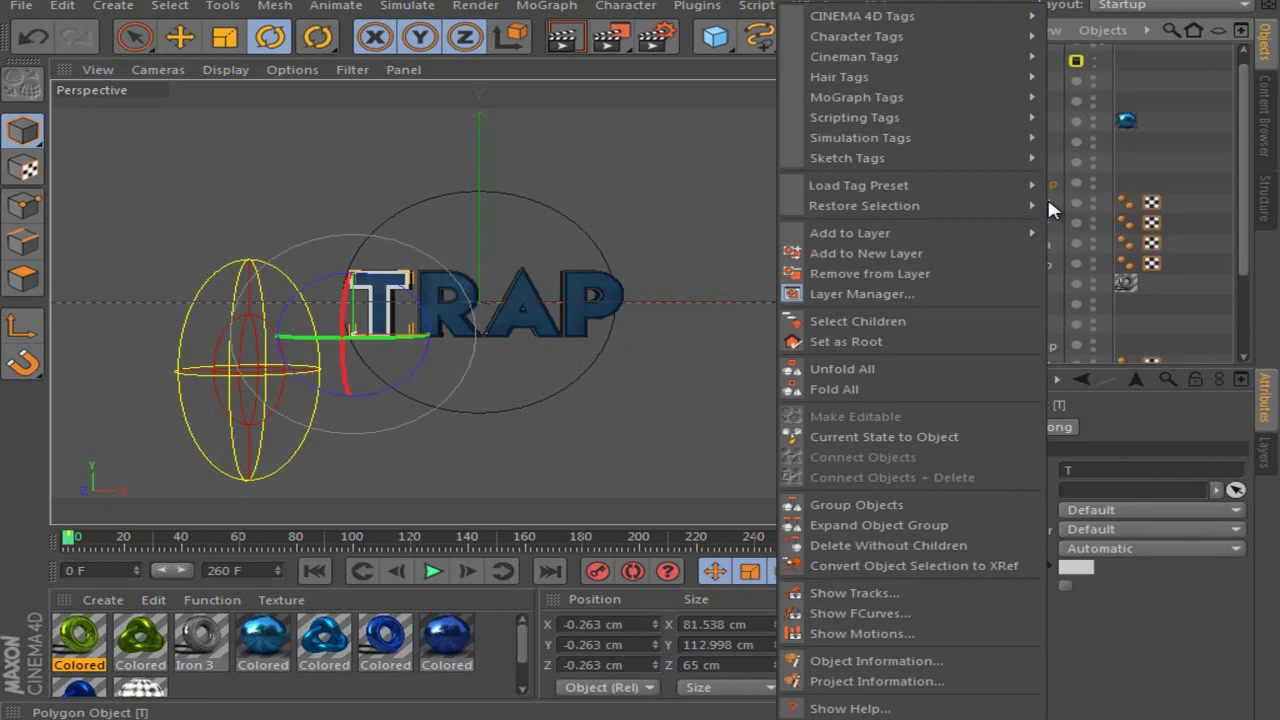
pyautogui.click(880, 326)
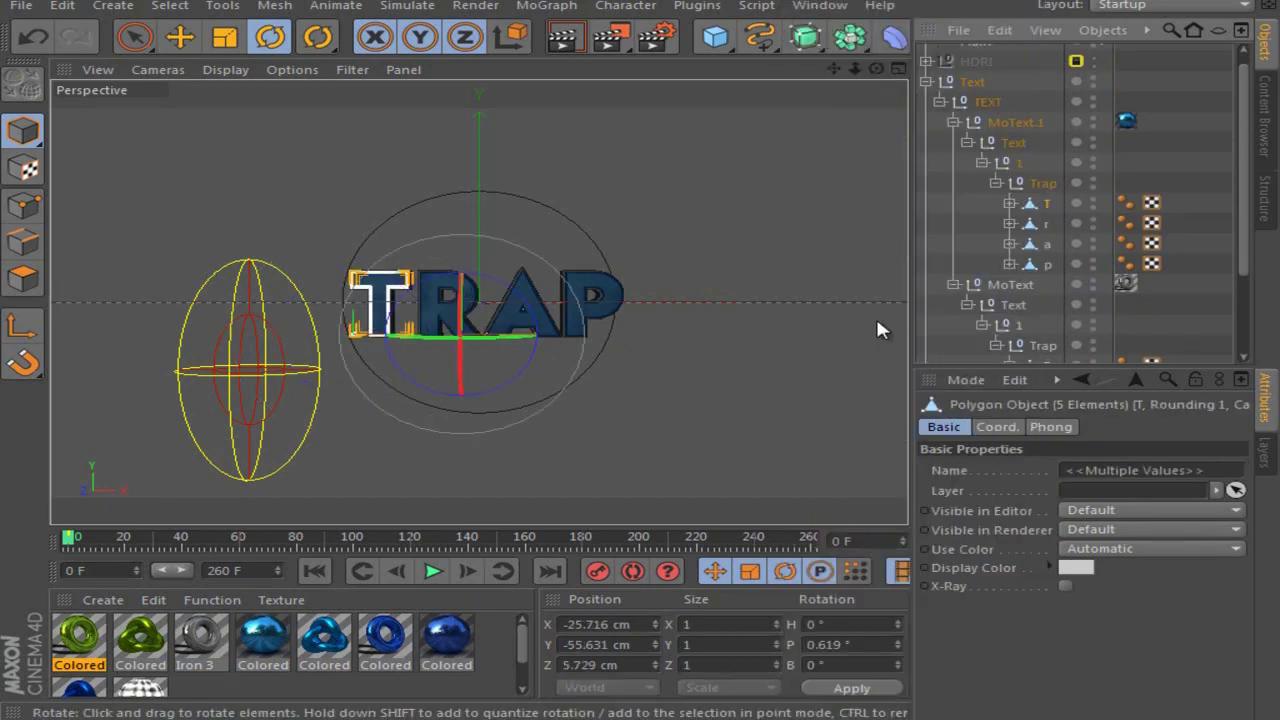
pyautogui.rightClick(1043, 200)
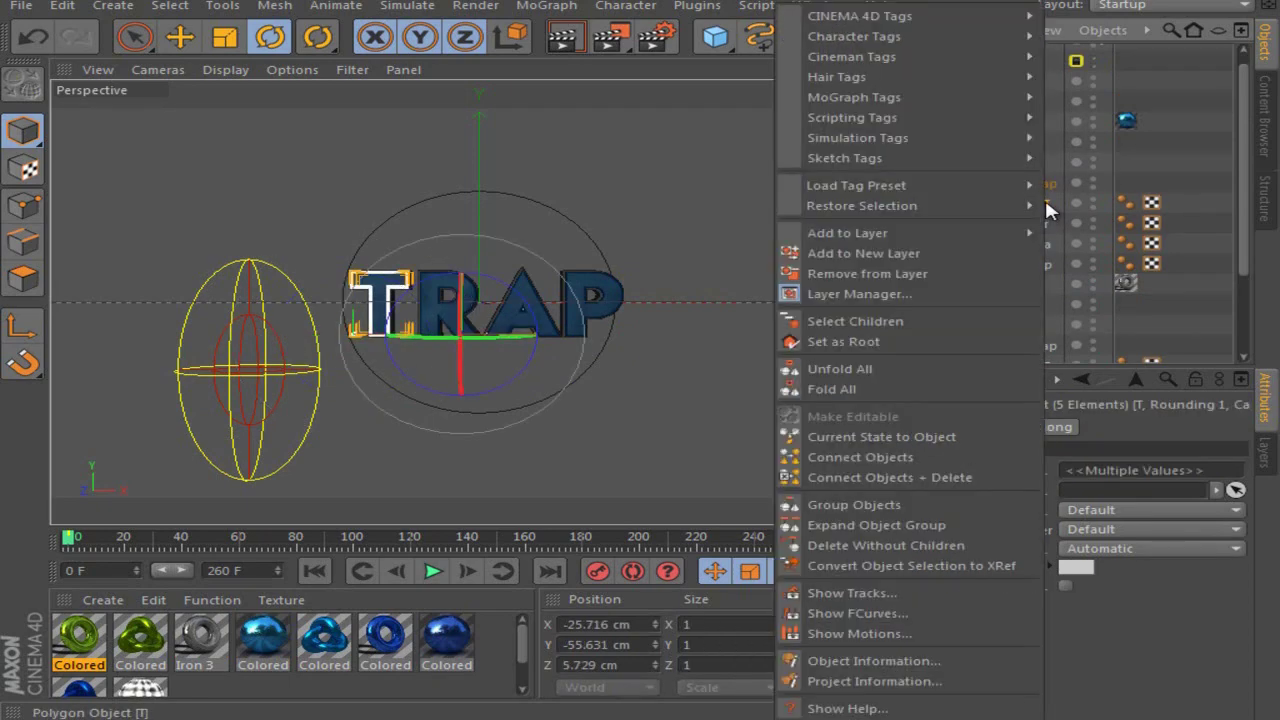
pyautogui.click(870, 478)
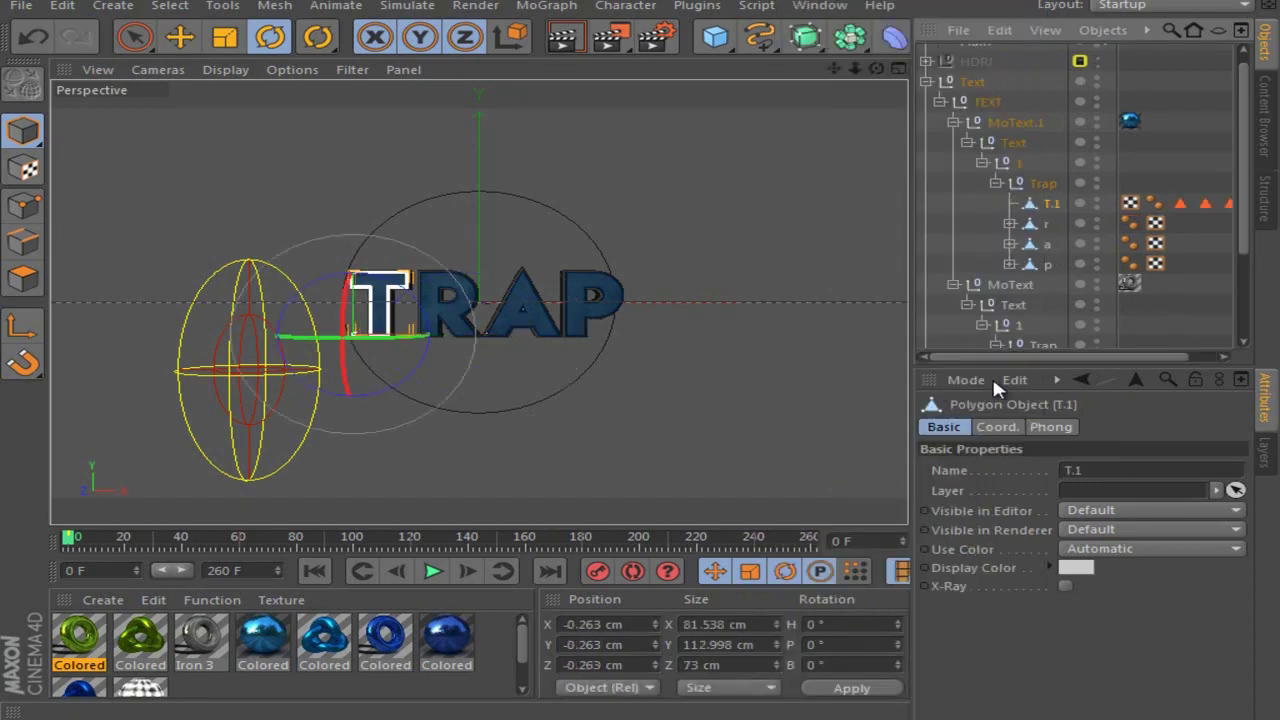
# - Merge the letter r under MoText.1 and all its children into one object, deleting the originals
pyautogui.rightClick(1043, 220)
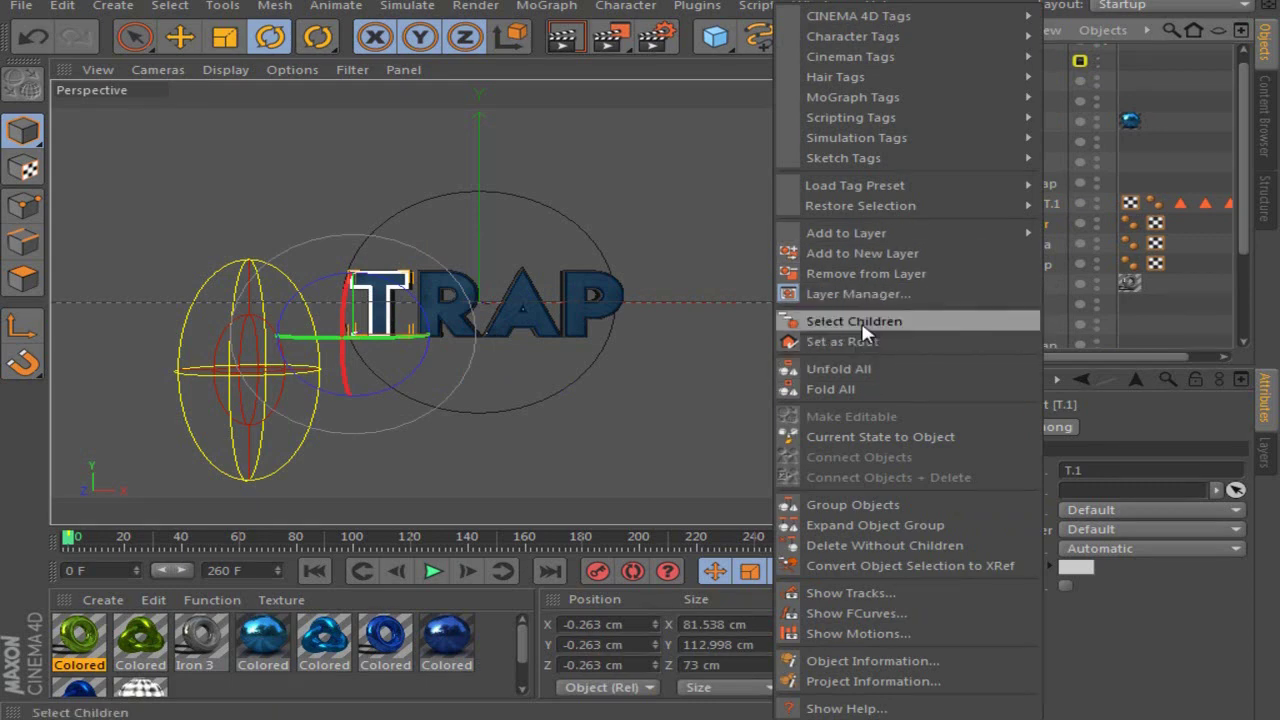
pyautogui.click(855, 321)
pyautogui.rightClick(1045, 232)
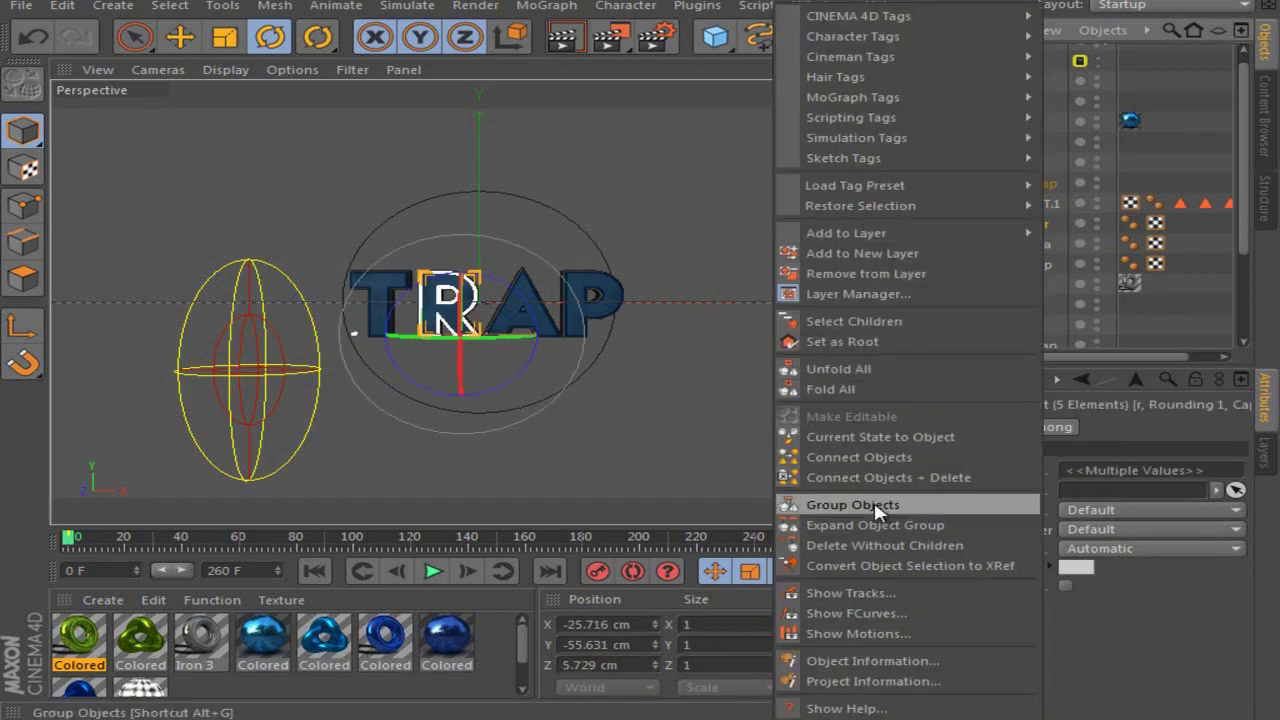
pyautogui.click(889, 458)
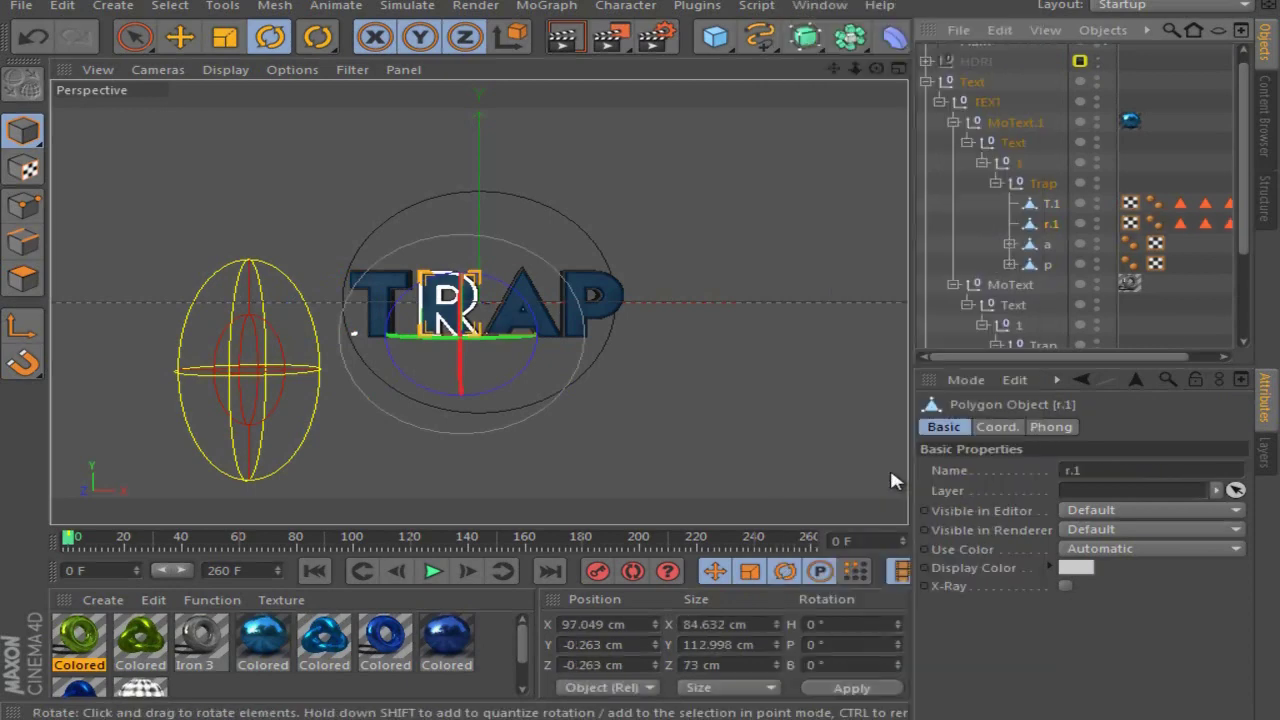
# - Combine the letter a under MoText.1 with its child caps and roundings using Connect Objects + Delete
pyautogui.click(1047, 247)
pyautogui.rightClick(1046, 252)
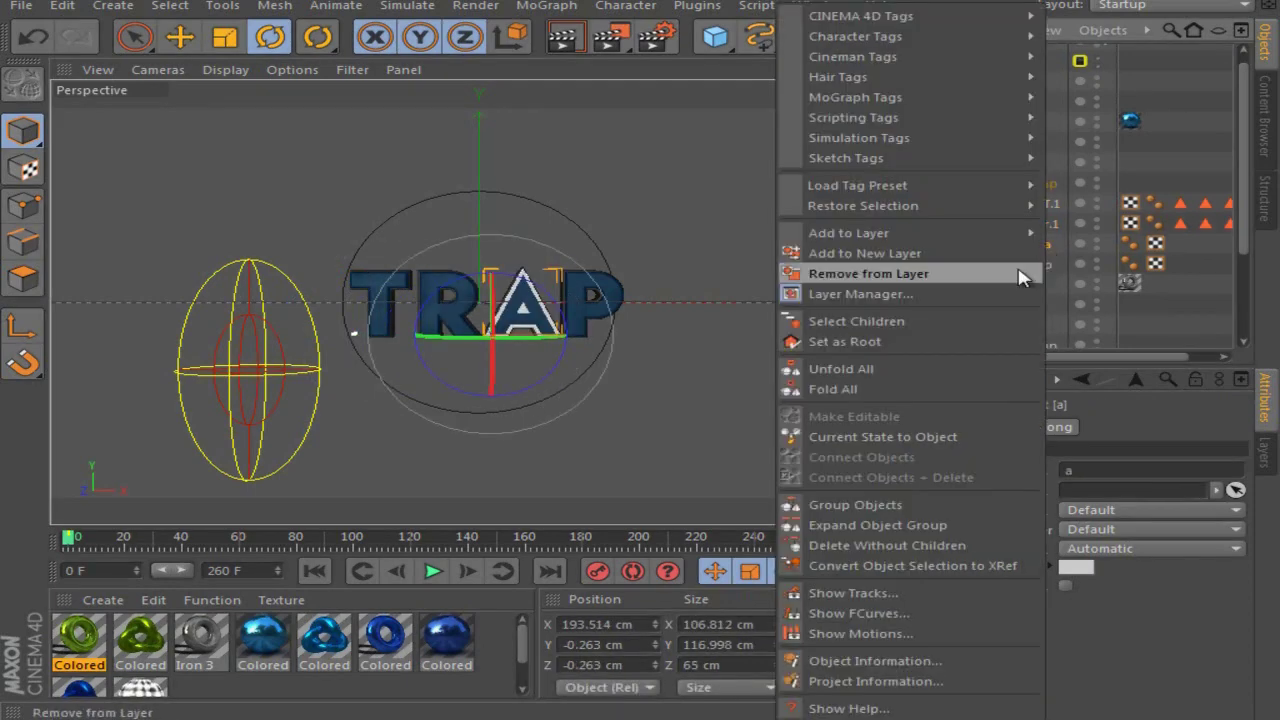
pyautogui.click(913, 341)
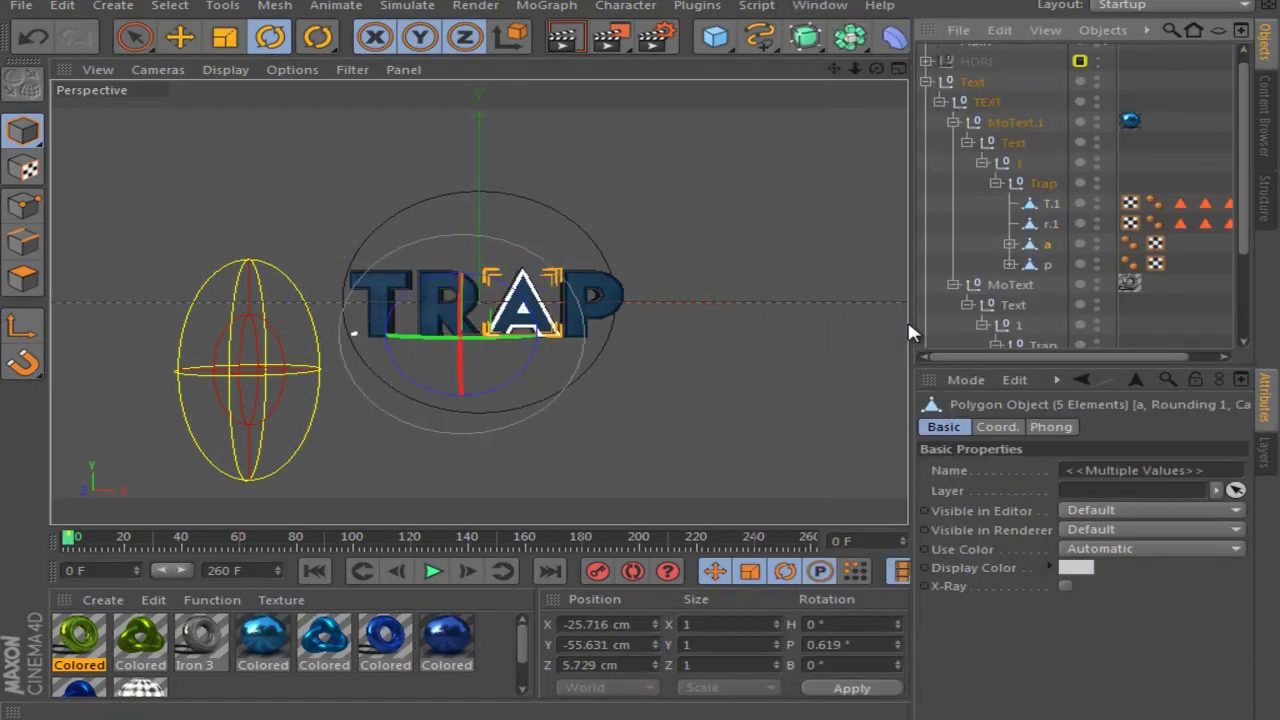
pyautogui.rightClick(1047, 252)
pyautogui.click(890, 478)
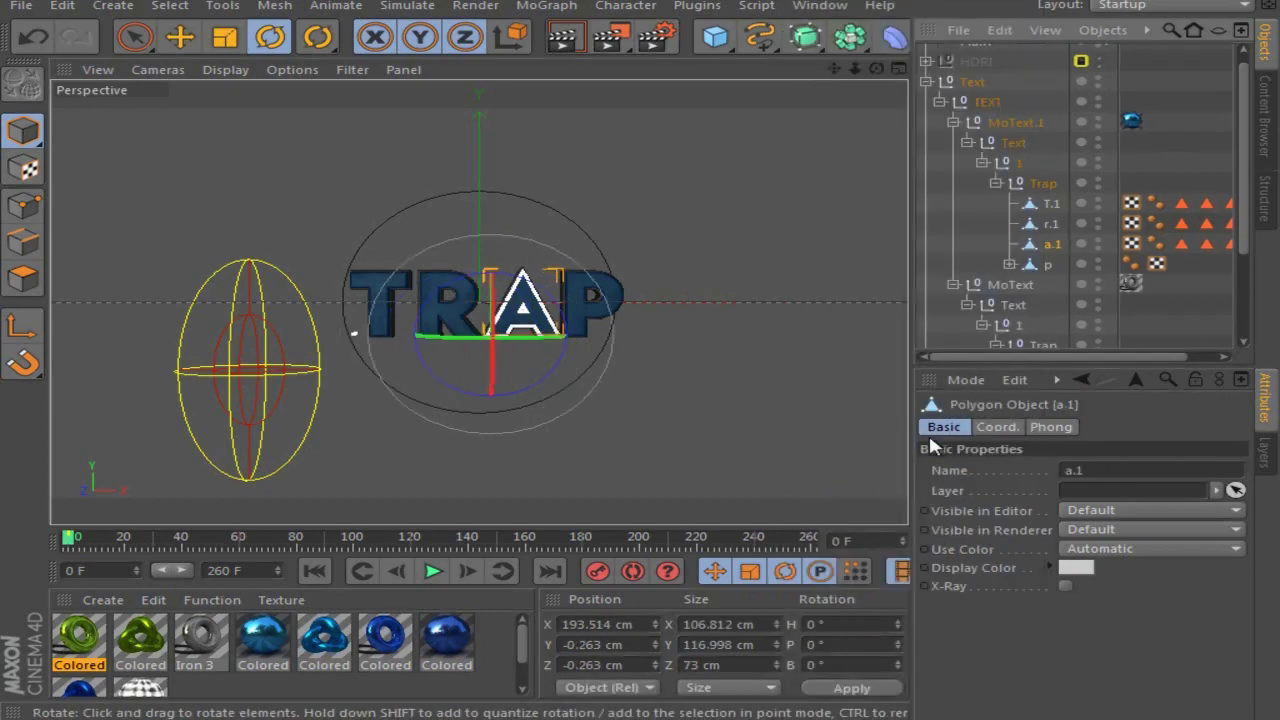
# - Merge the letter p under MoText.1 with its children into a single polygon object, deleting the originals
pyautogui.rightClick(1050, 259)
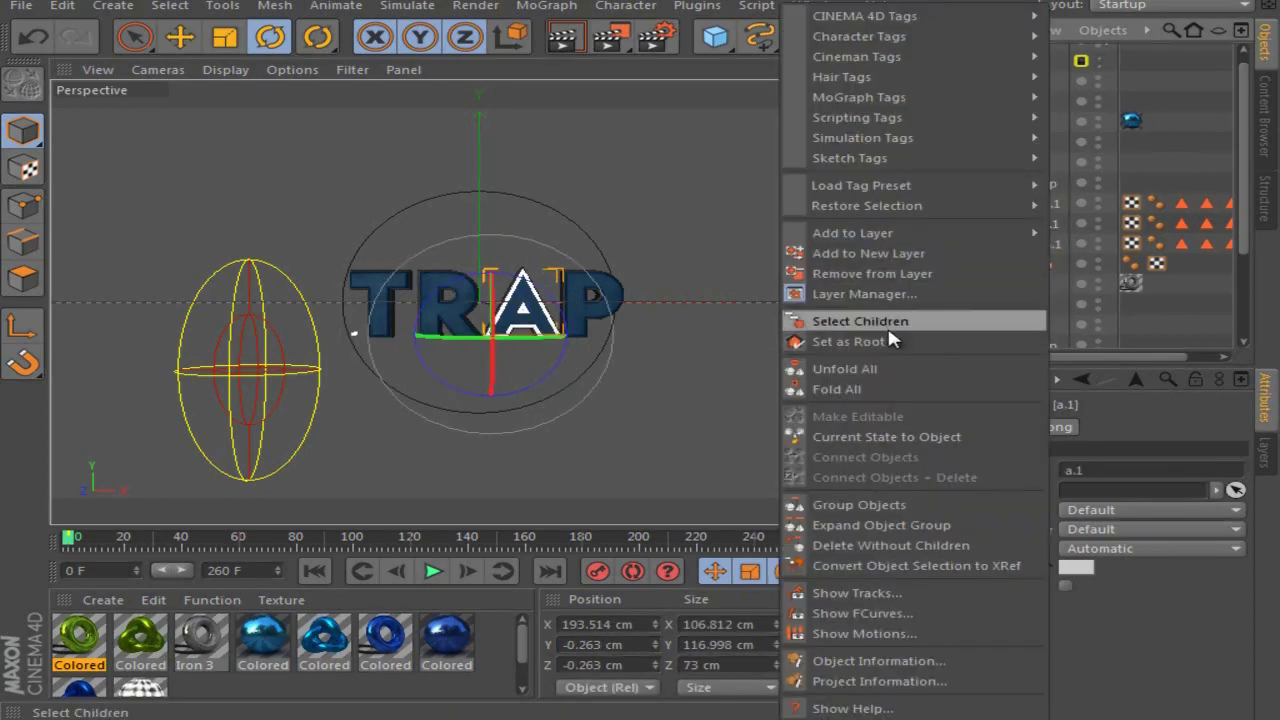
pyautogui.click(887, 328)
pyautogui.rightClick(1048, 268)
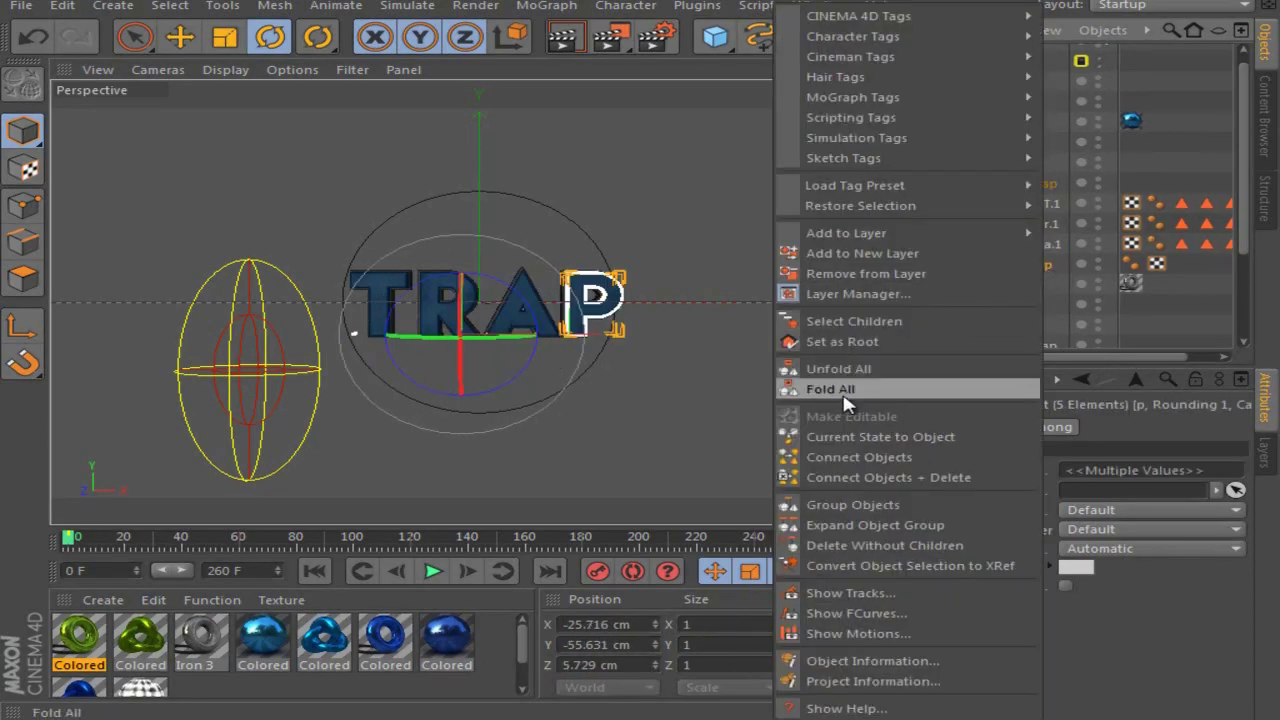
pyautogui.click(848, 477)
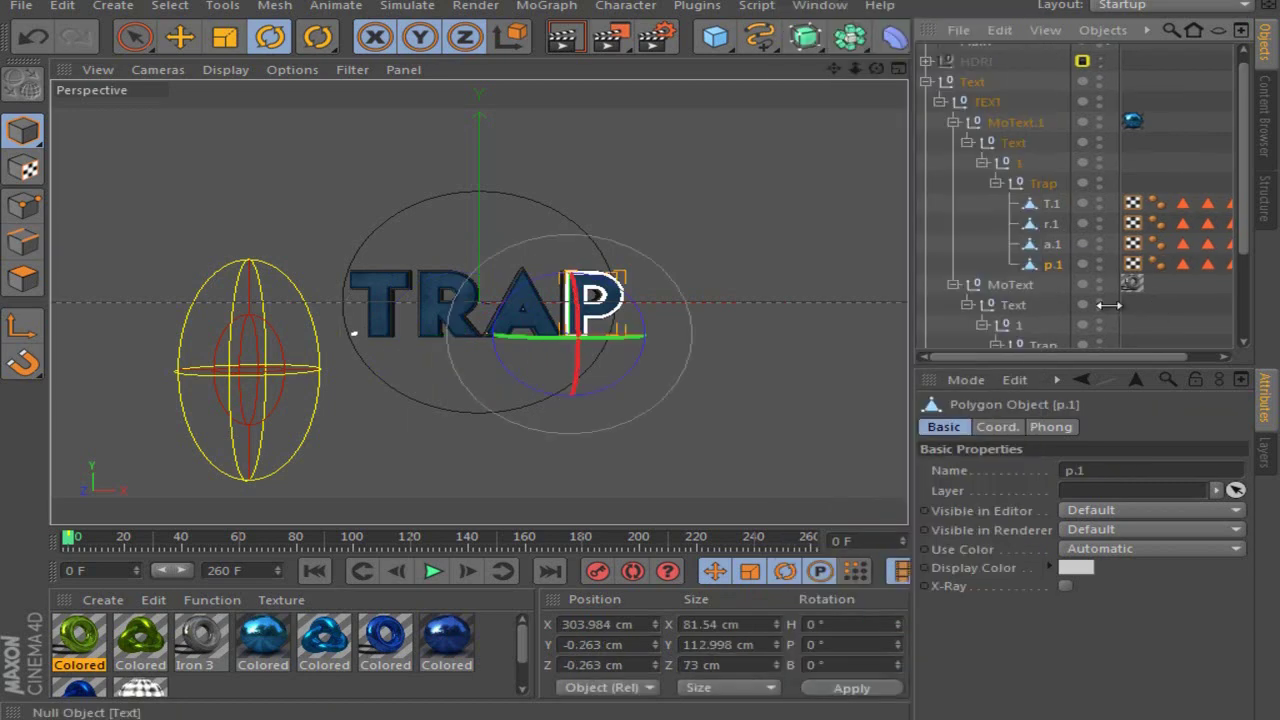
# - Merge the letter T under the second text object, MoText, with its children using Connect Objects + Delete
pyautogui.click(1043, 236)
pyautogui.rightClick(1042, 233)
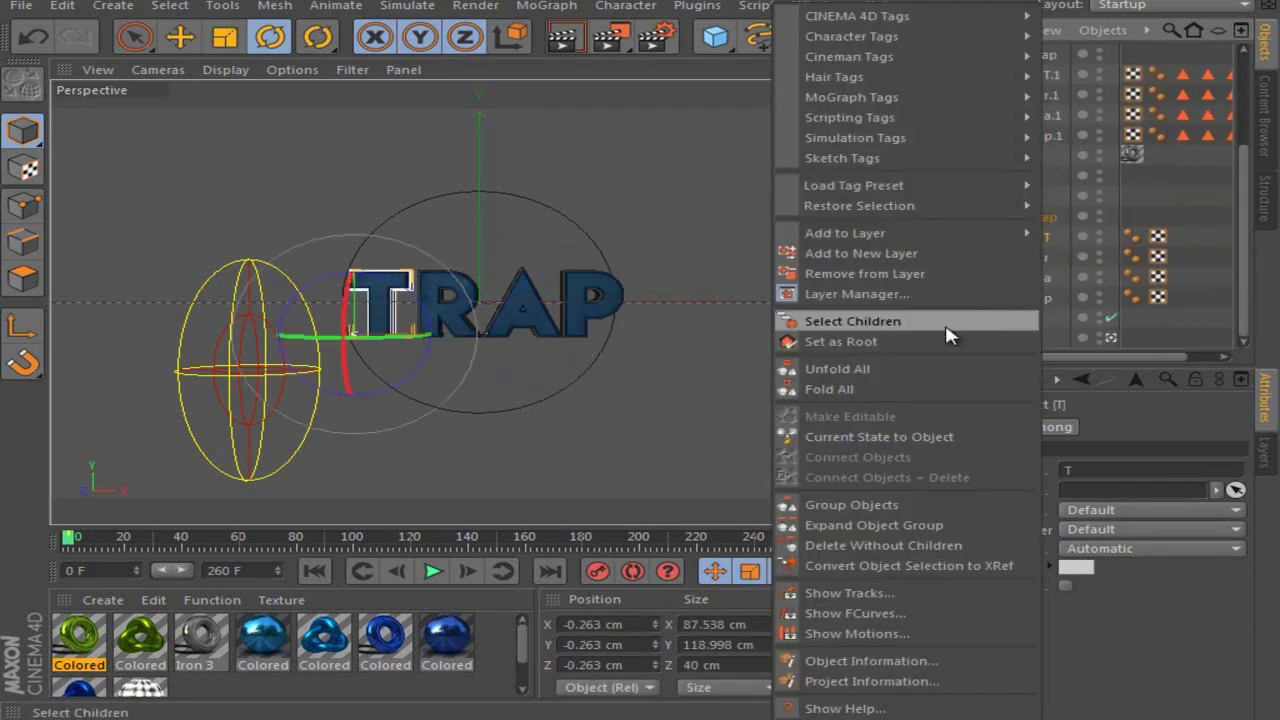
pyautogui.click(1037, 326)
pyautogui.rightClick(1045, 238)
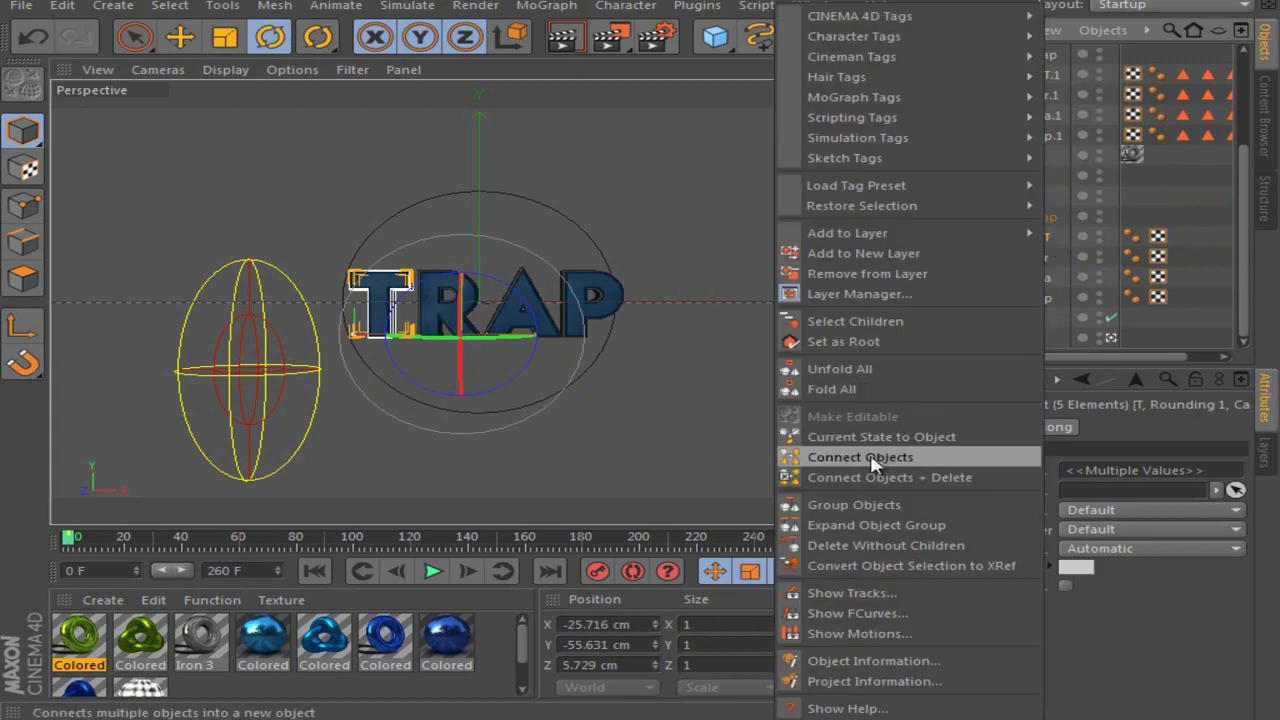
pyautogui.click(870, 478)
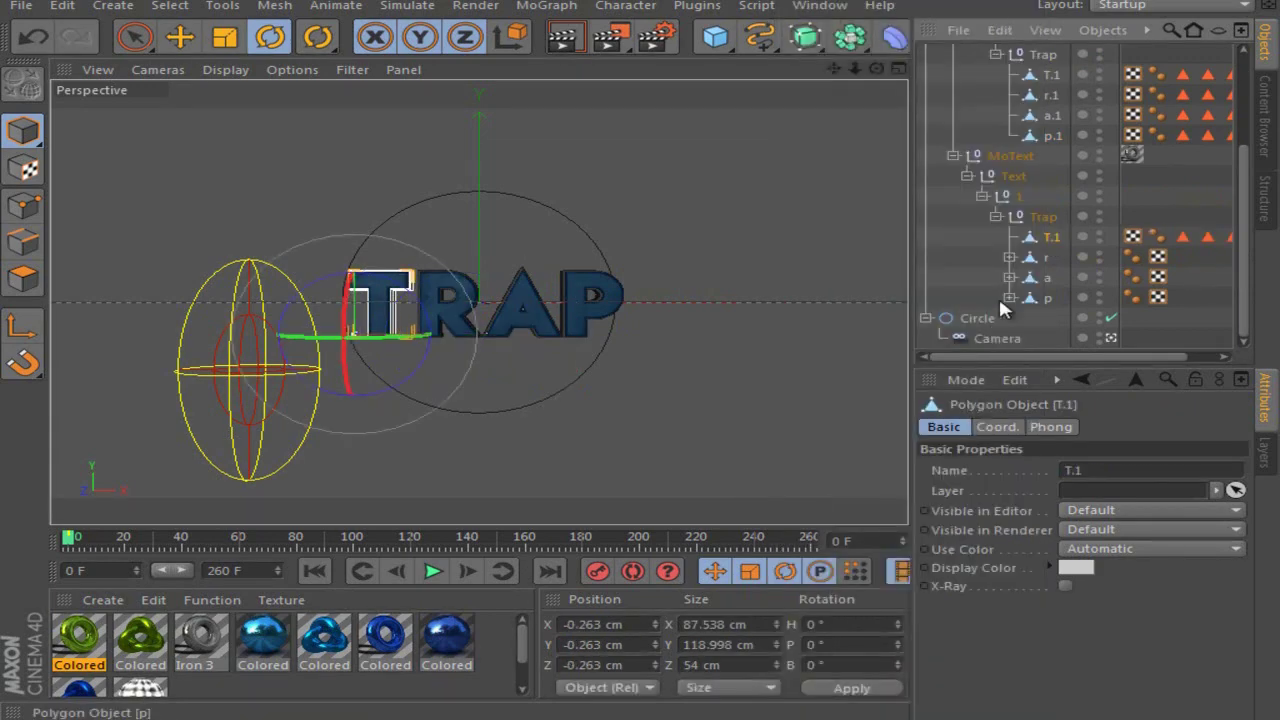
# - Merge the letter r under MoText and all its children into one object, deleting the originals
pyautogui.rightClick(1045, 250)
pyautogui.click(905, 322)
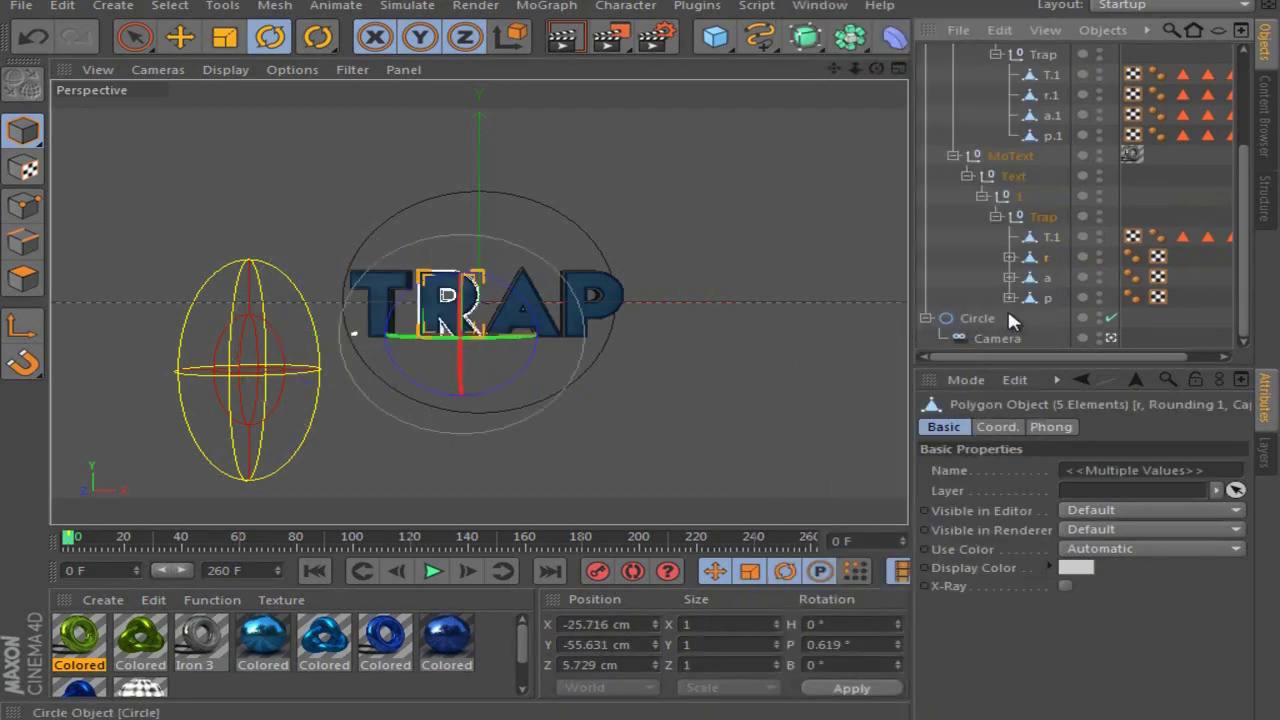
pyautogui.rightClick(1050, 272)
pyautogui.click(912, 478)
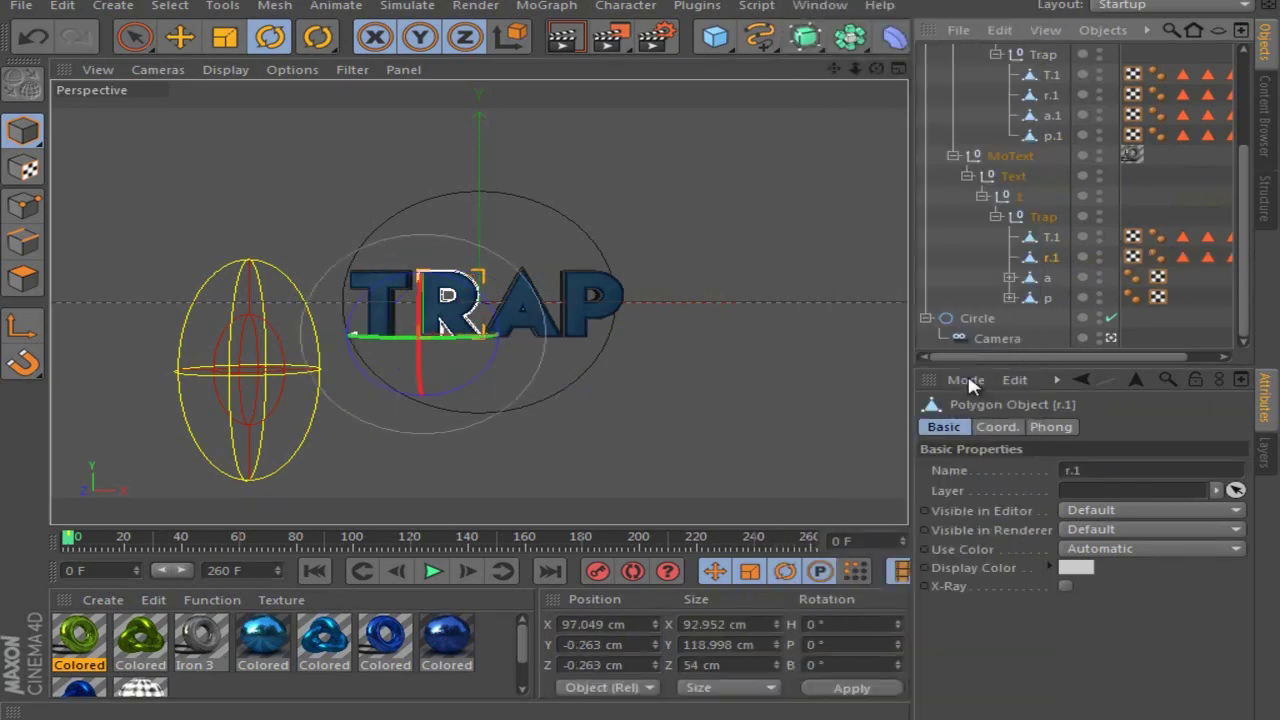
# - Combine the letter a under MoText with its child caps and roundings using Connect Objects + Delete
pyautogui.rightClick(1040, 280)
pyautogui.click(880, 318)
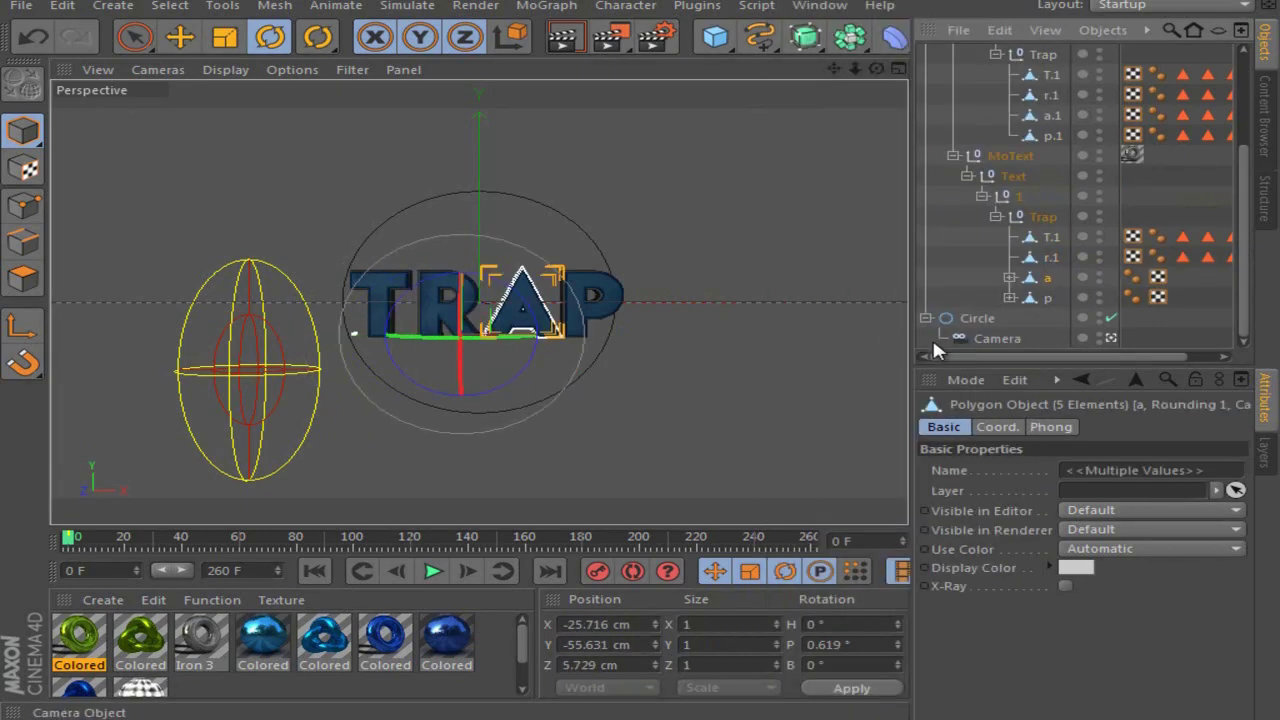
pyautogui.rightClick(1055, 285)
pyautogui.click(878, 480)
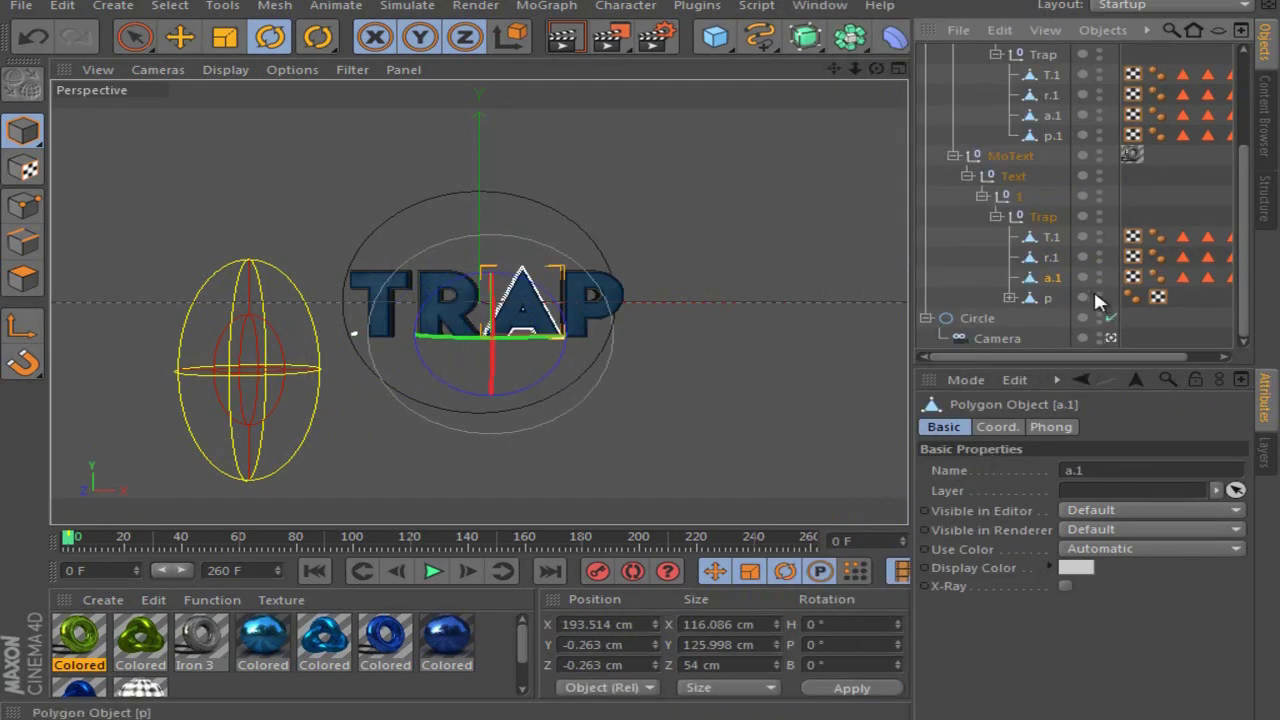
# - Merge the letter p under MoText with all its children using Connect Objects + Delete
pyautogui.rightClick(1048, 291)
pyautogui.click(890, 322)
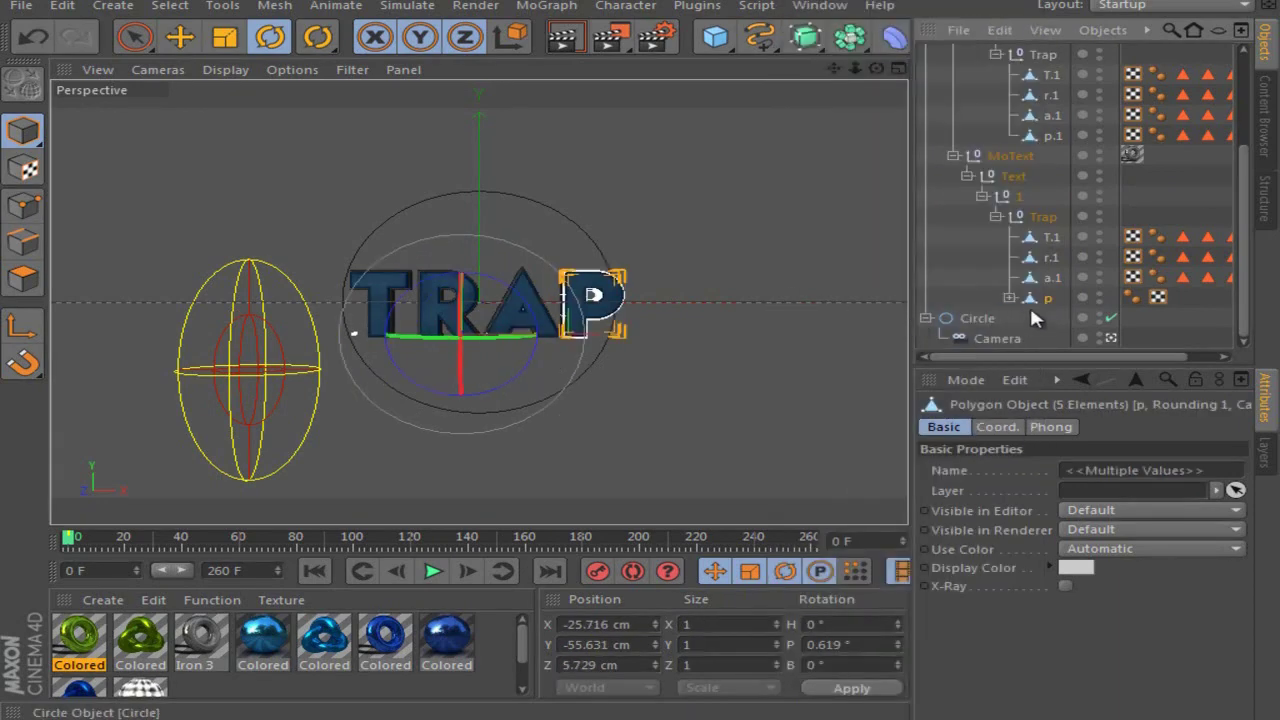
pyautogui.rightClick(1025, 315)
pyautogui.click(890, 478)
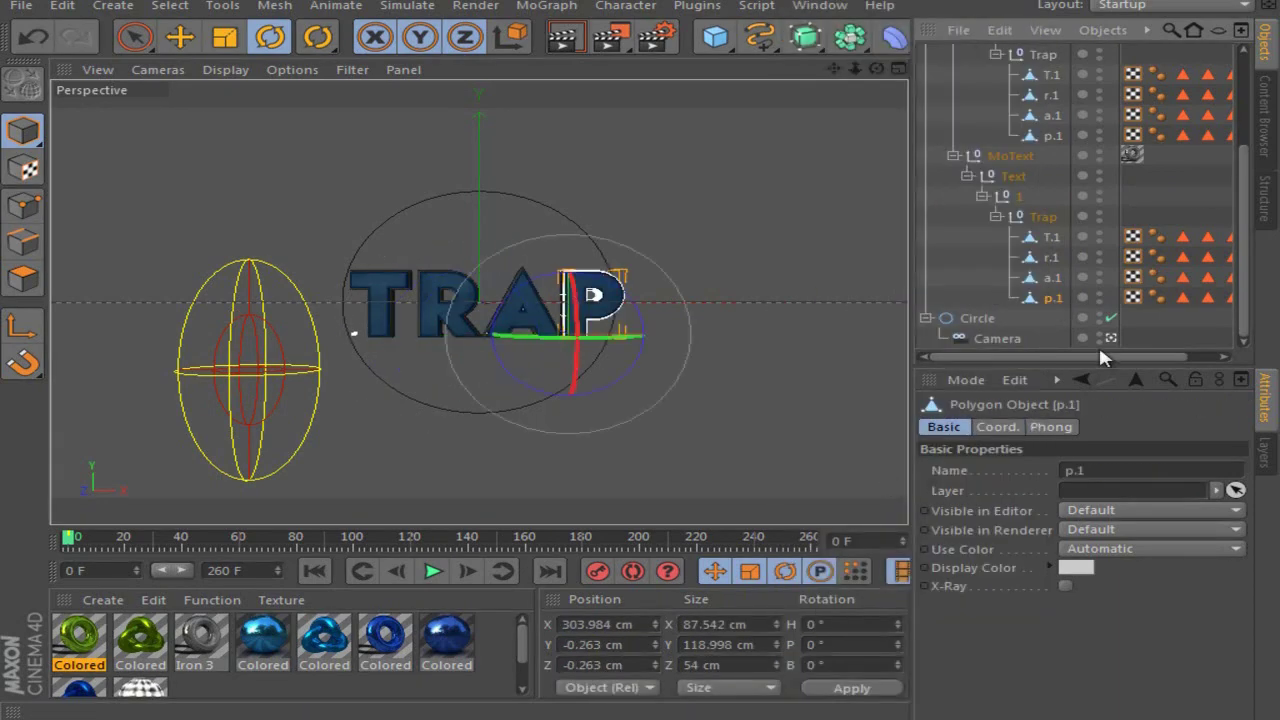
# - Add a MoGraph Fracture object and place the four merged letters T, r, a and p from MoText.1 inside it
pyautogui.scroll(3, 1113, 338)
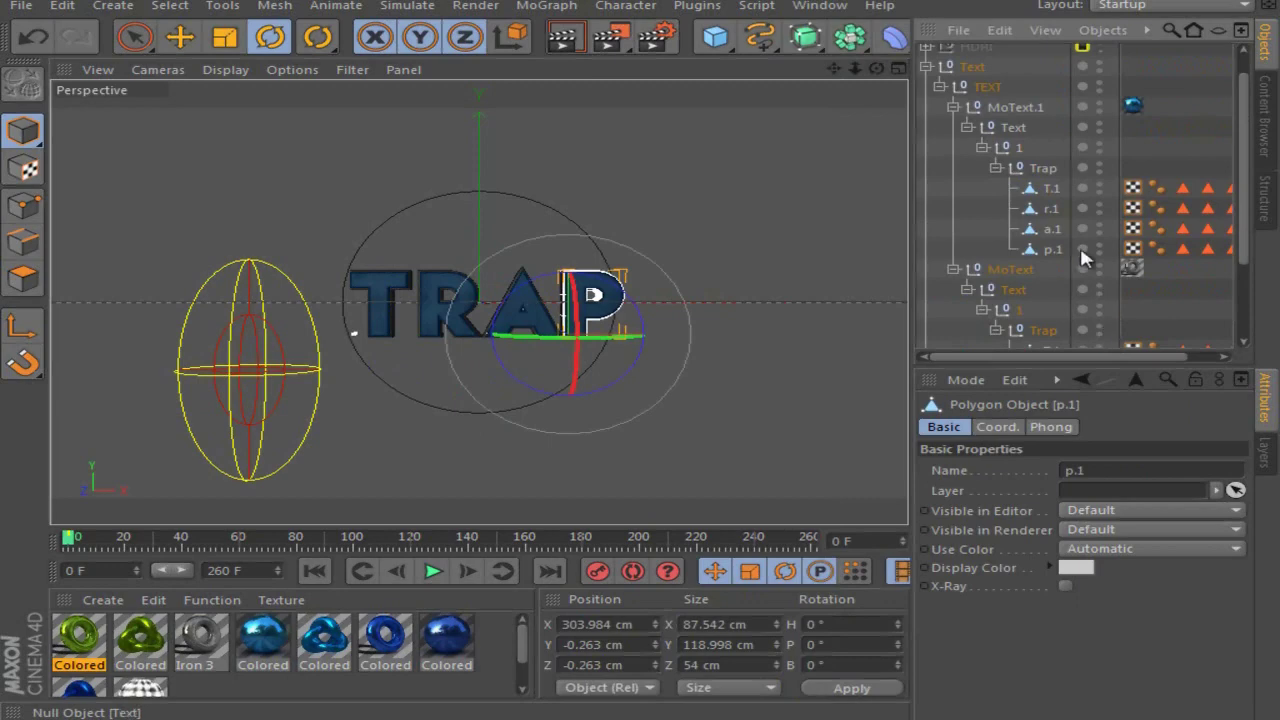
pyautogui.click(1053, 190)
pyautogui.scroll(1, 1053, 221)
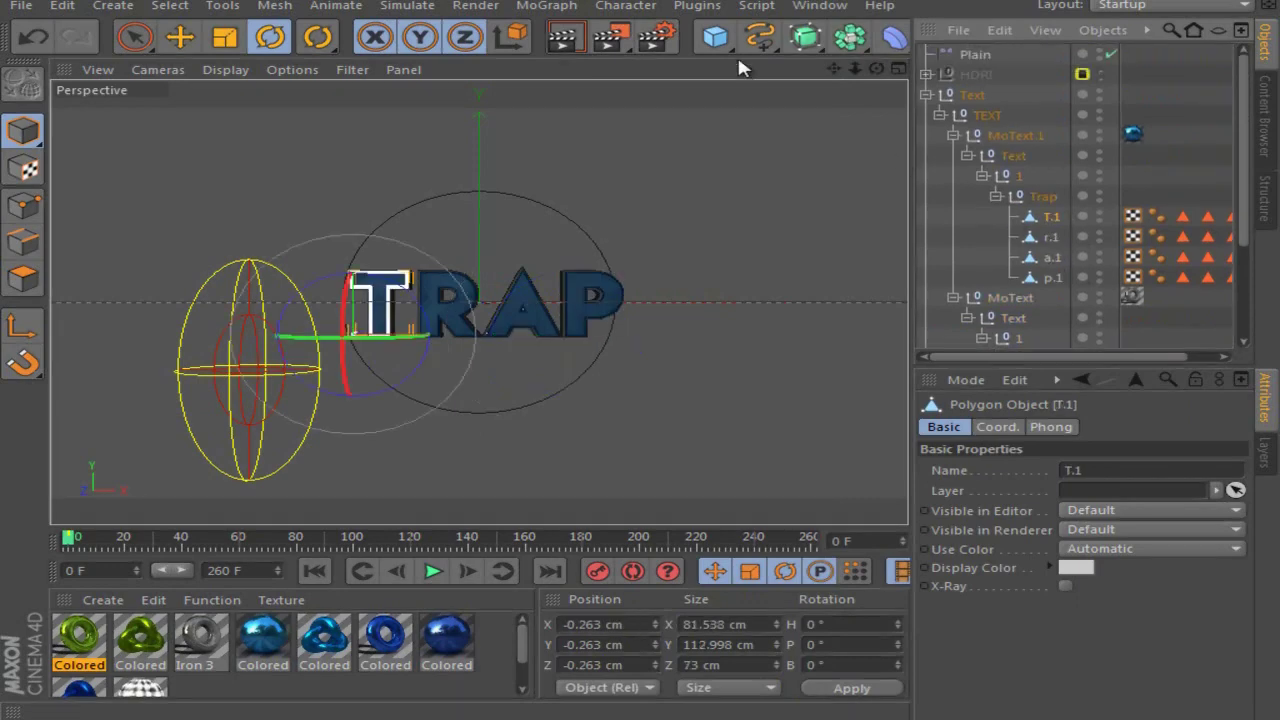
pyautogui.click(550, 8)
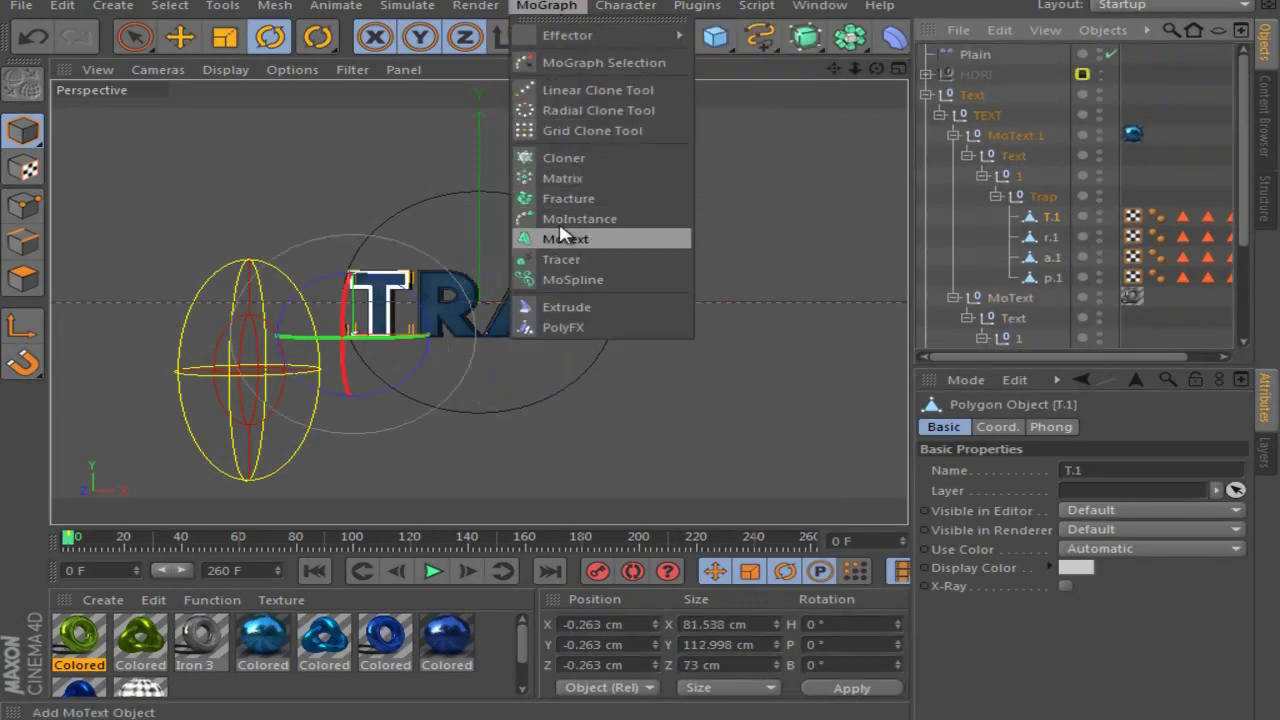
pyautogui.click(566, 199)
pyautogui.click(1052, 237)
pyautogui.keyDown('shift'); pyautogui.click(1051, 296); pyautogui.keyUp('shift')
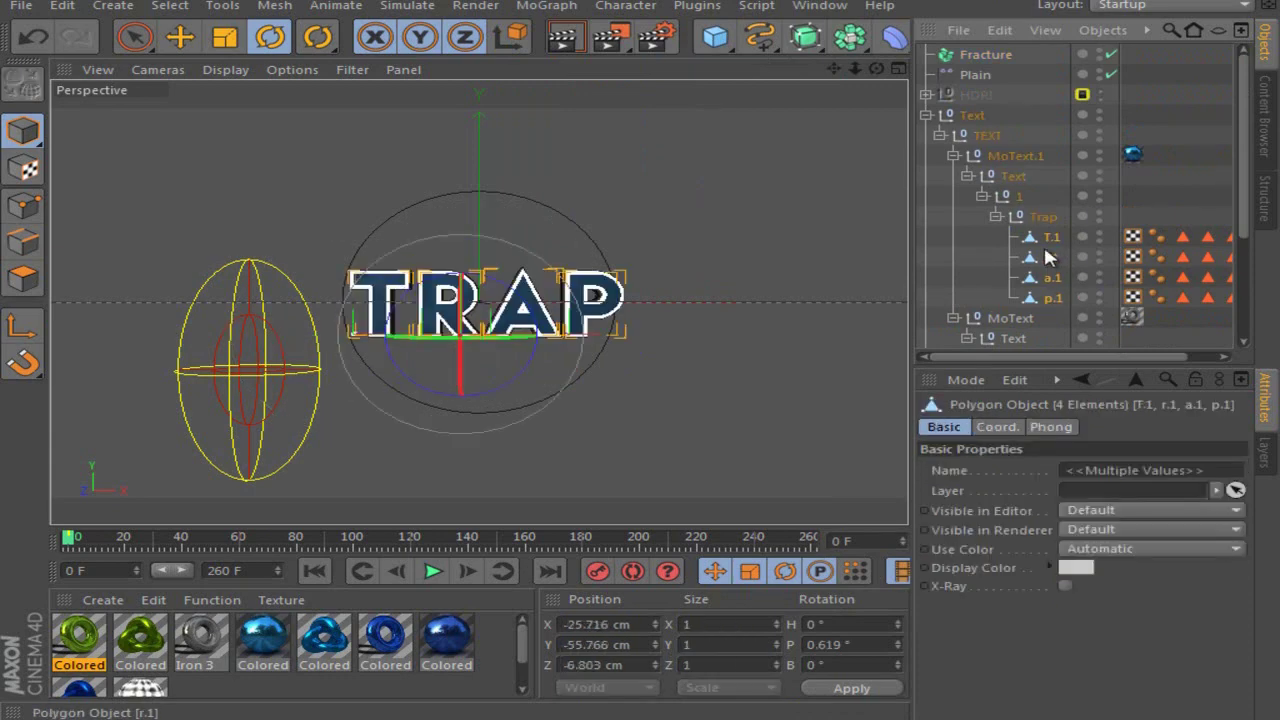
pyautogui.moveTo(1052, 237); pyautogui.dragTo(986, 56)
# - Move the four merged letters from MoText into the Fracture object, below the first set of letters
pyautogui.scroll(-4, 1050, 230)
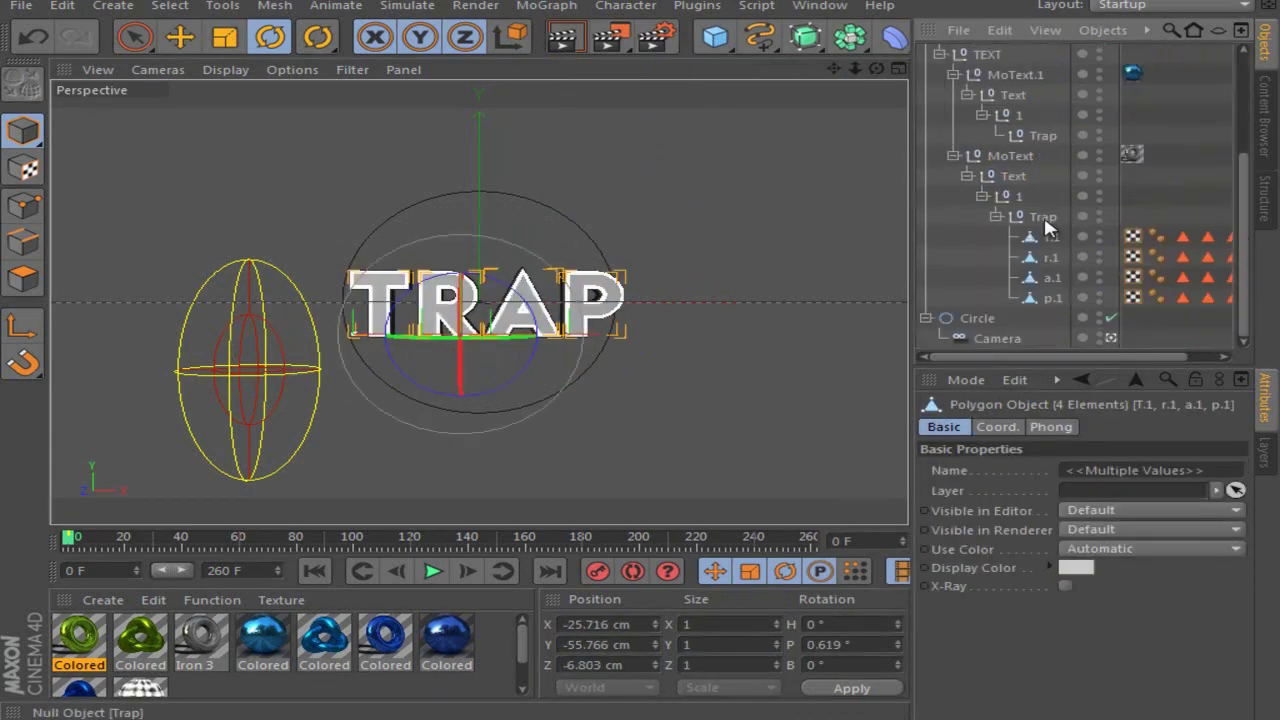
pyautogui.click(1052, 237)
pyautogui.keyDown('shift'); pyautogui.click(1048, 296); pyautogui.keyUp('shift')
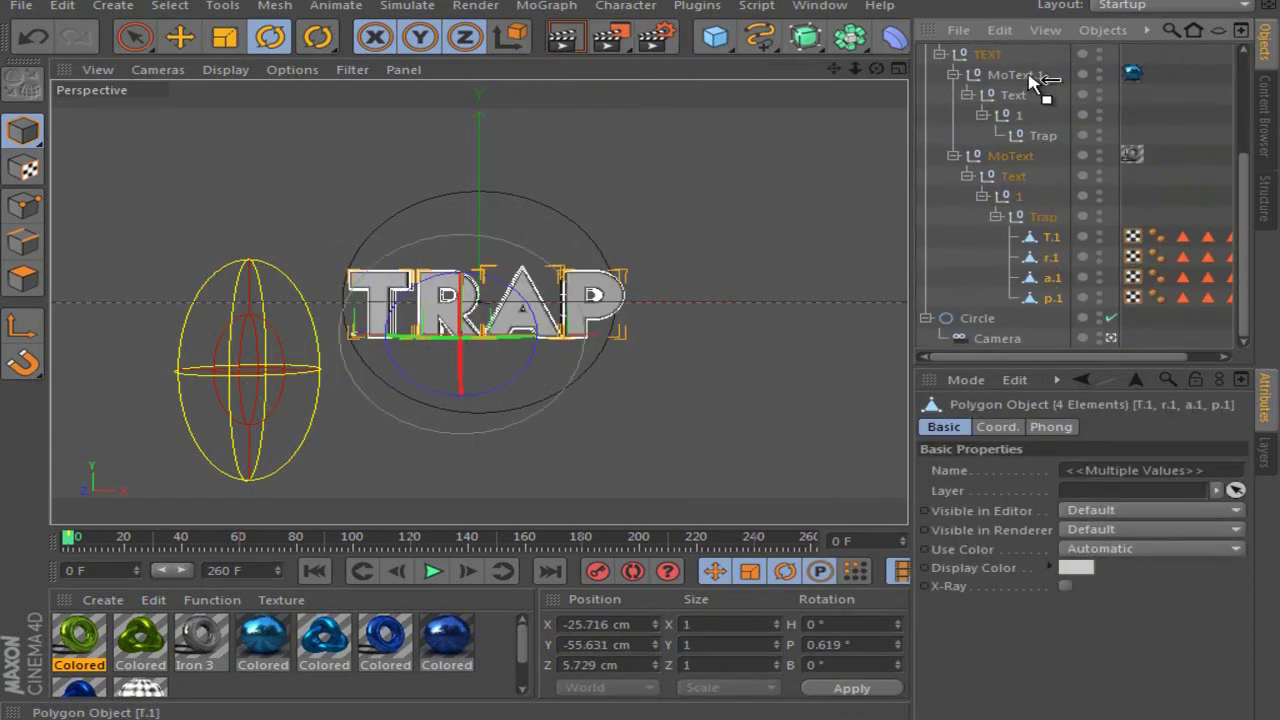
pyautogui.moveTo(1030, 80); pyautogui.dragTo(977, 150)
pyautogui.click(979, 153)
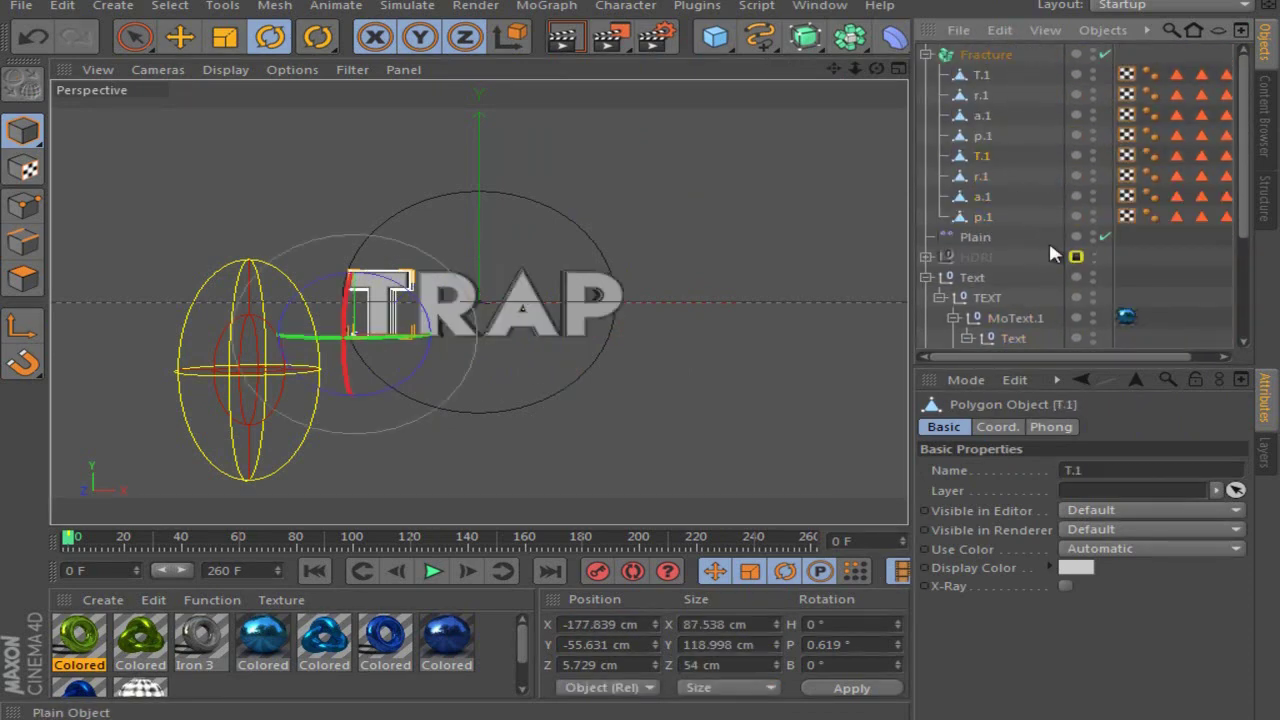
pyautogui.click(741, 411)
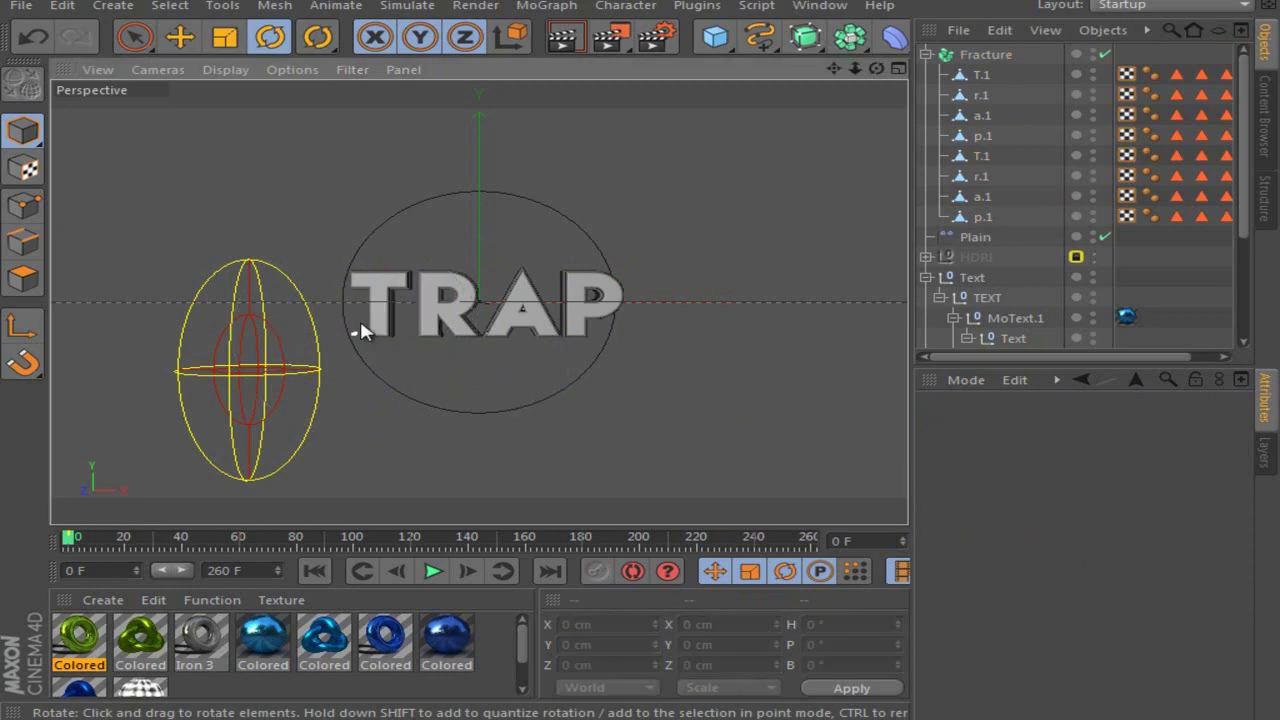
# - Move the Colored Iron 42 texture tag from MoText.1 onto the first letter T in the Fracture object
pyautogui.click(985, 75)
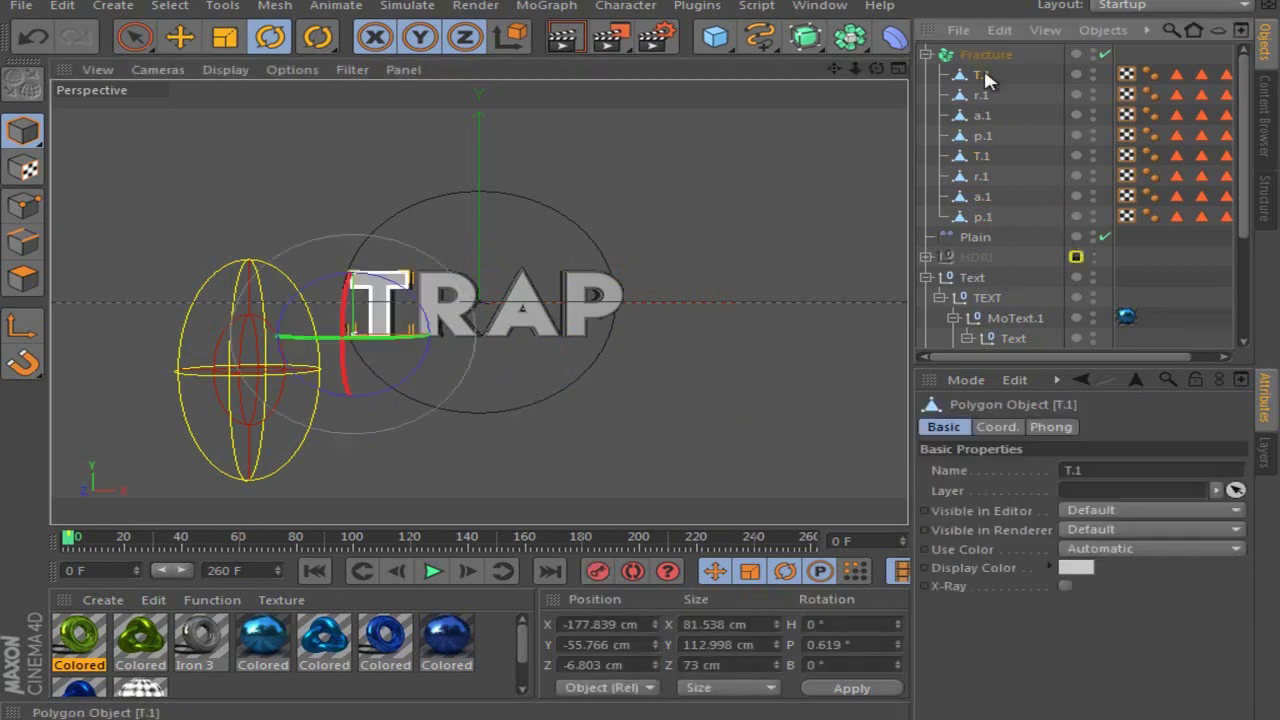
pyautogui.click(677, 371)
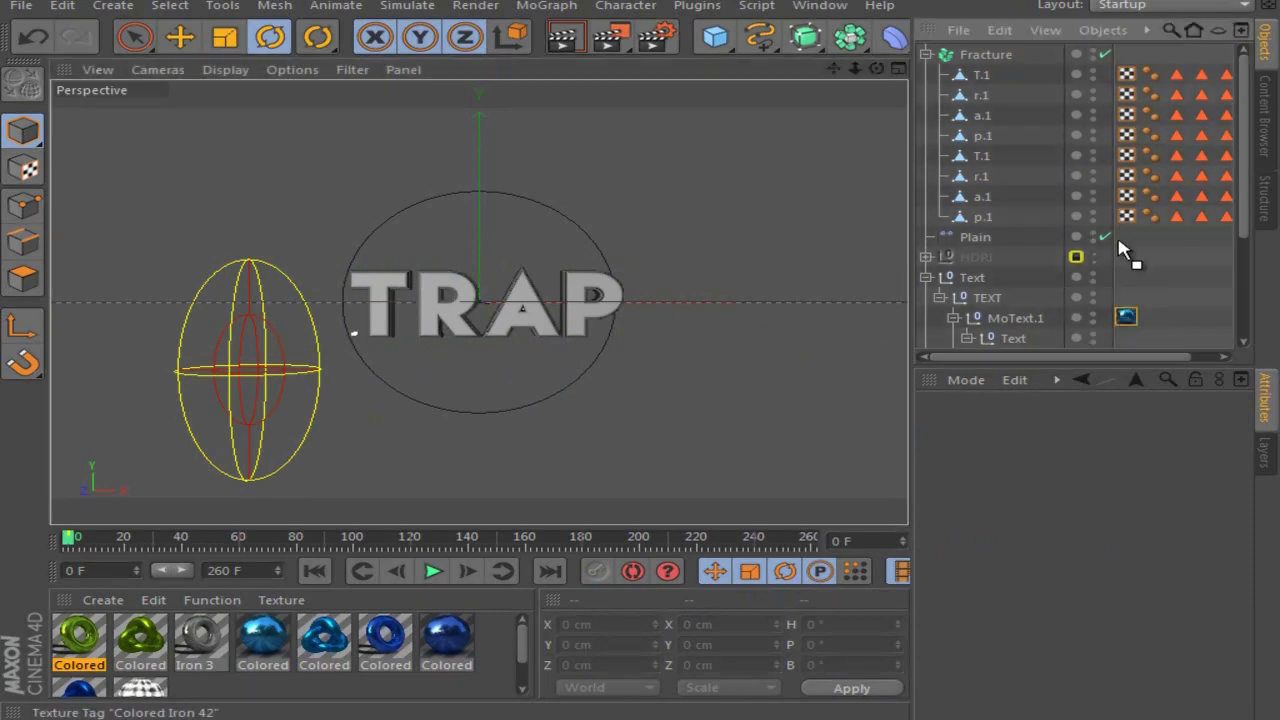
pyautogui.moveTo(988, 72); pyautogui.dragTo(984, 76)
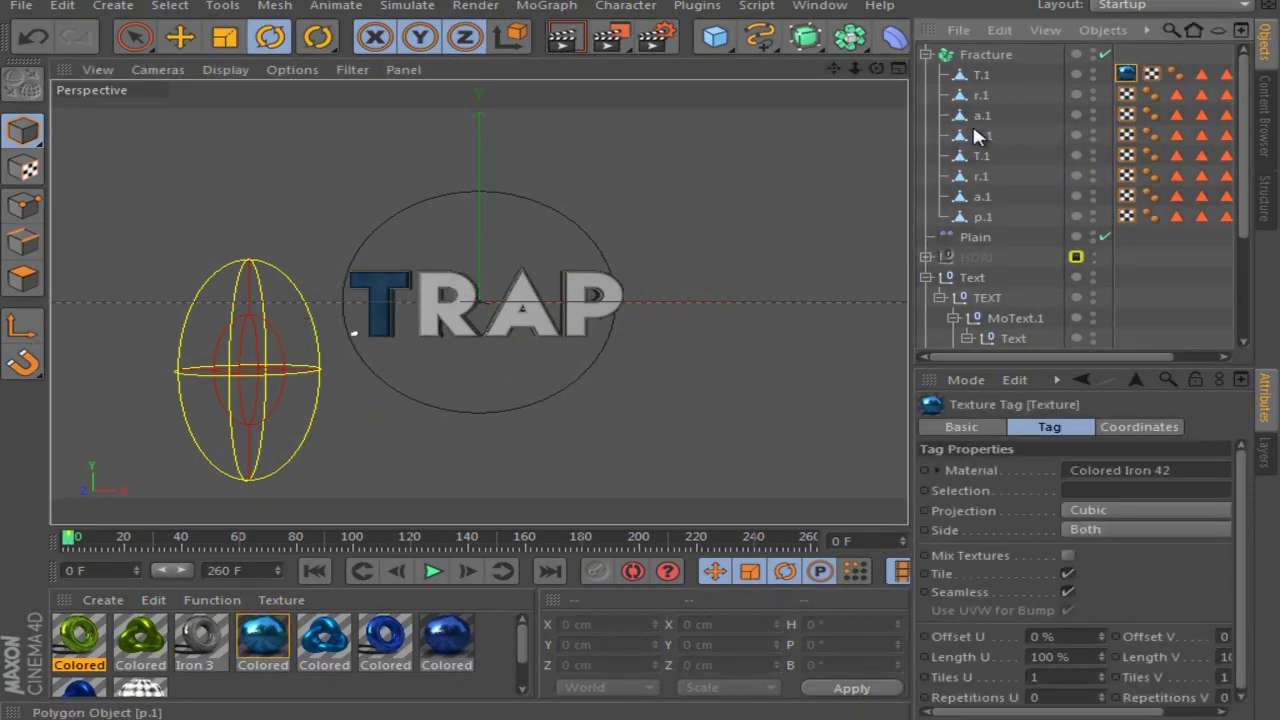
pyautogui.click(986, 77)
pyautogui.click(673, 415)
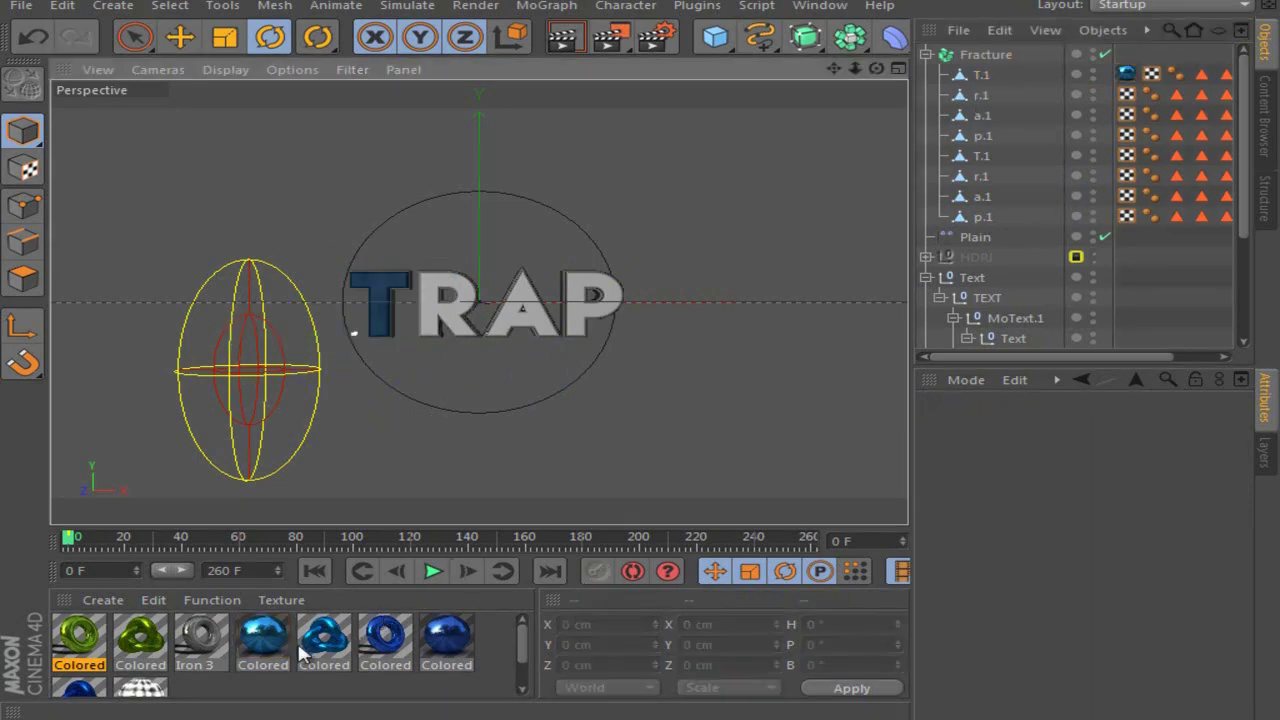
# - Apply the Iron 3 material to the second letter T in the Fracture object
pyautogui.moveTo(980, 167); pyautogui.dragTo(980, 165)
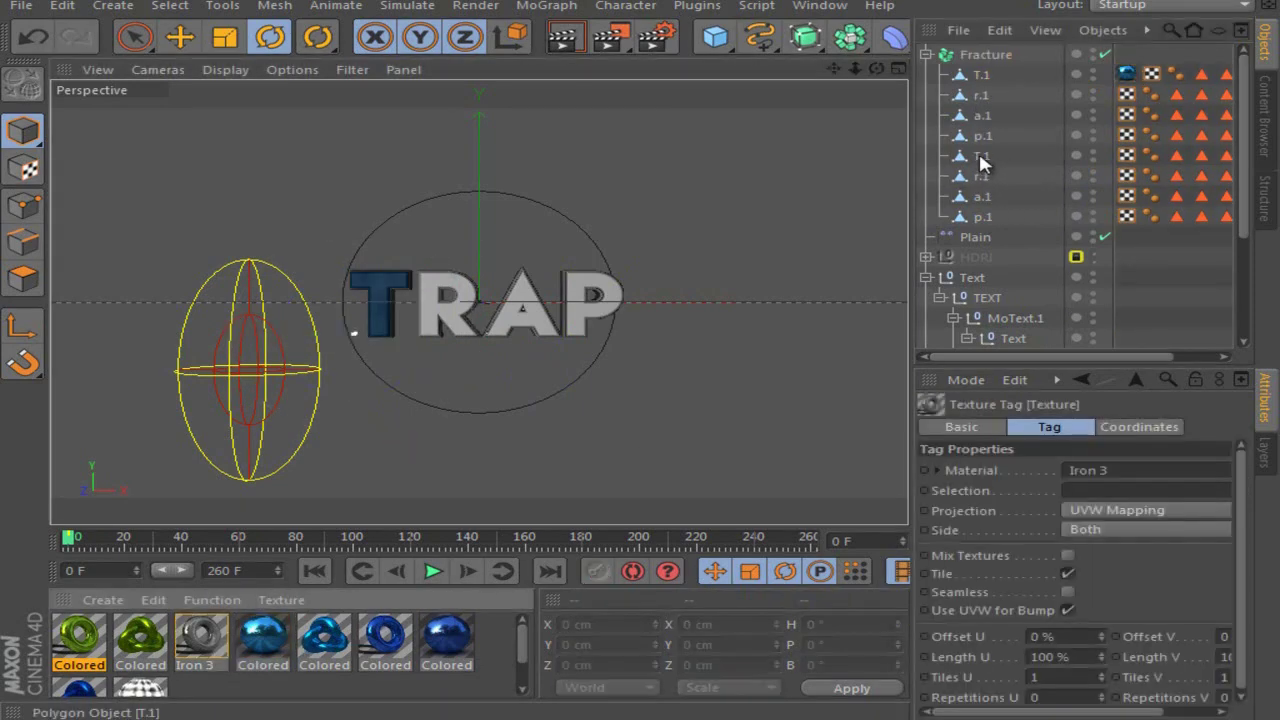
pyautogui.click(978, 157)
pyautogui.moveTo(887, 72); pyautogui.dragTo(414, 309)
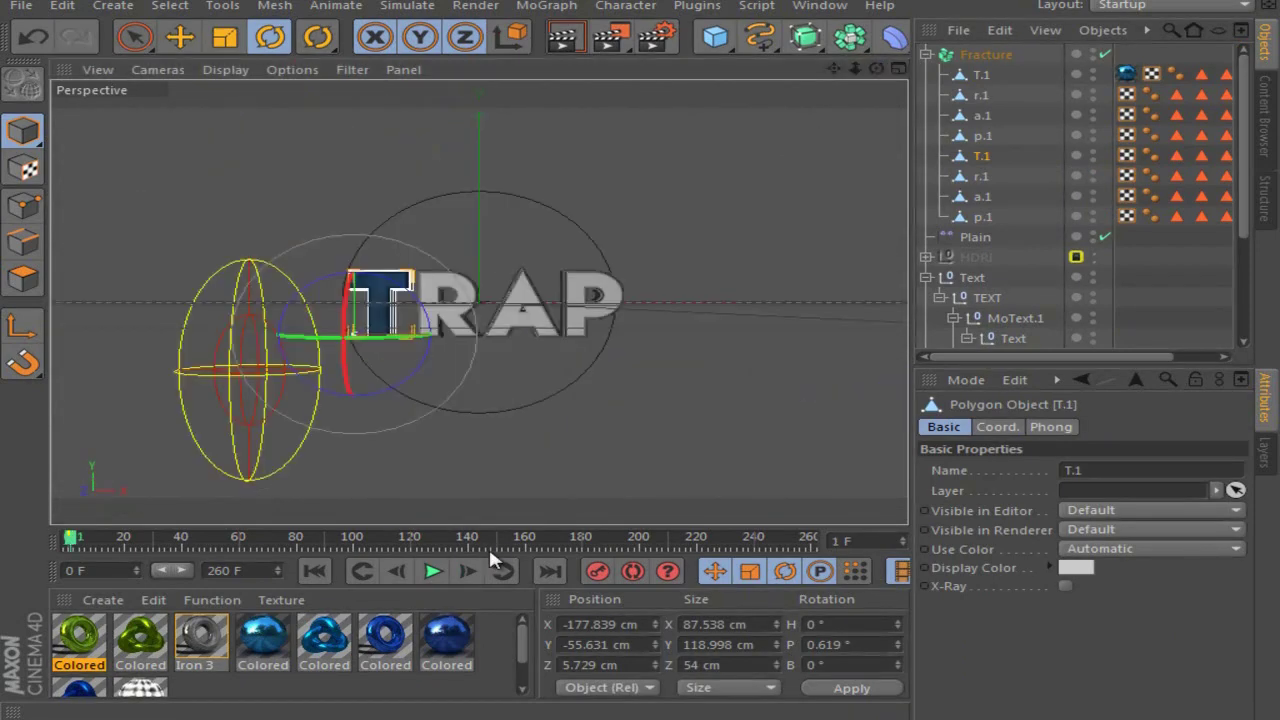
pyautogui.hotkey('shift', 'f')
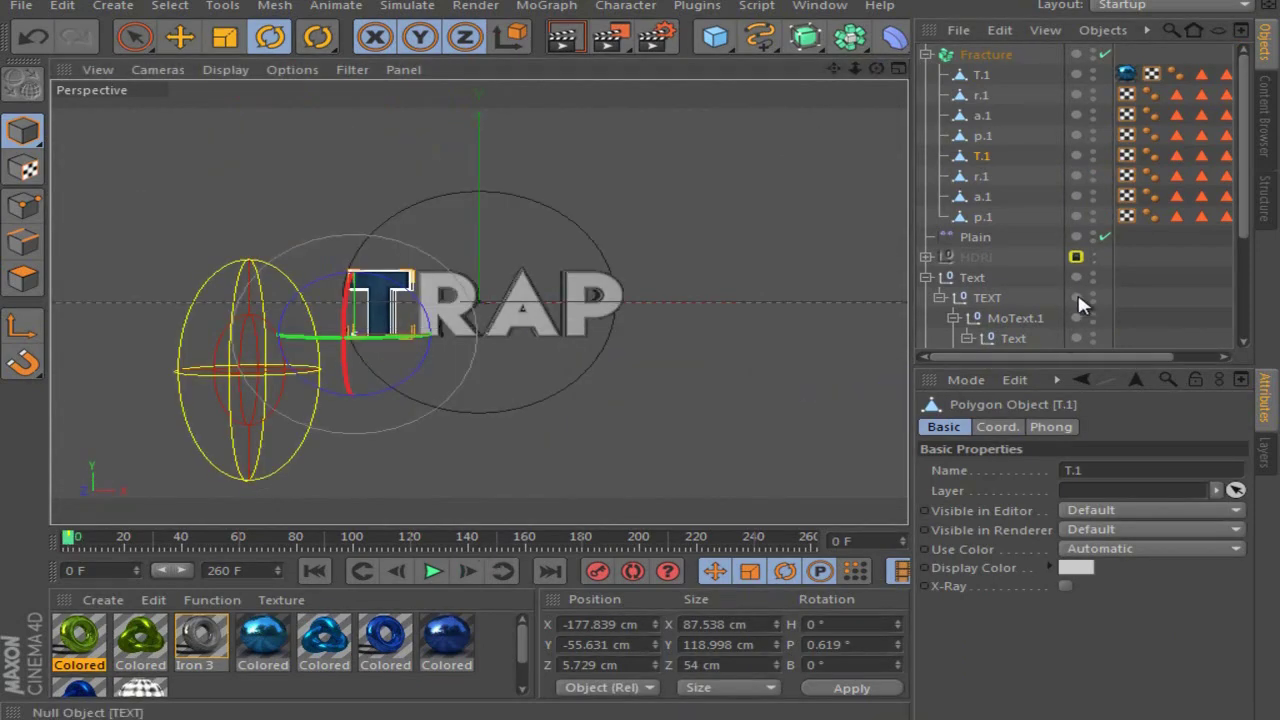
# - Merge the two textured T layers in the Fracture object into one using Connect Objects + Delete
pyautogui.click(980, 76)
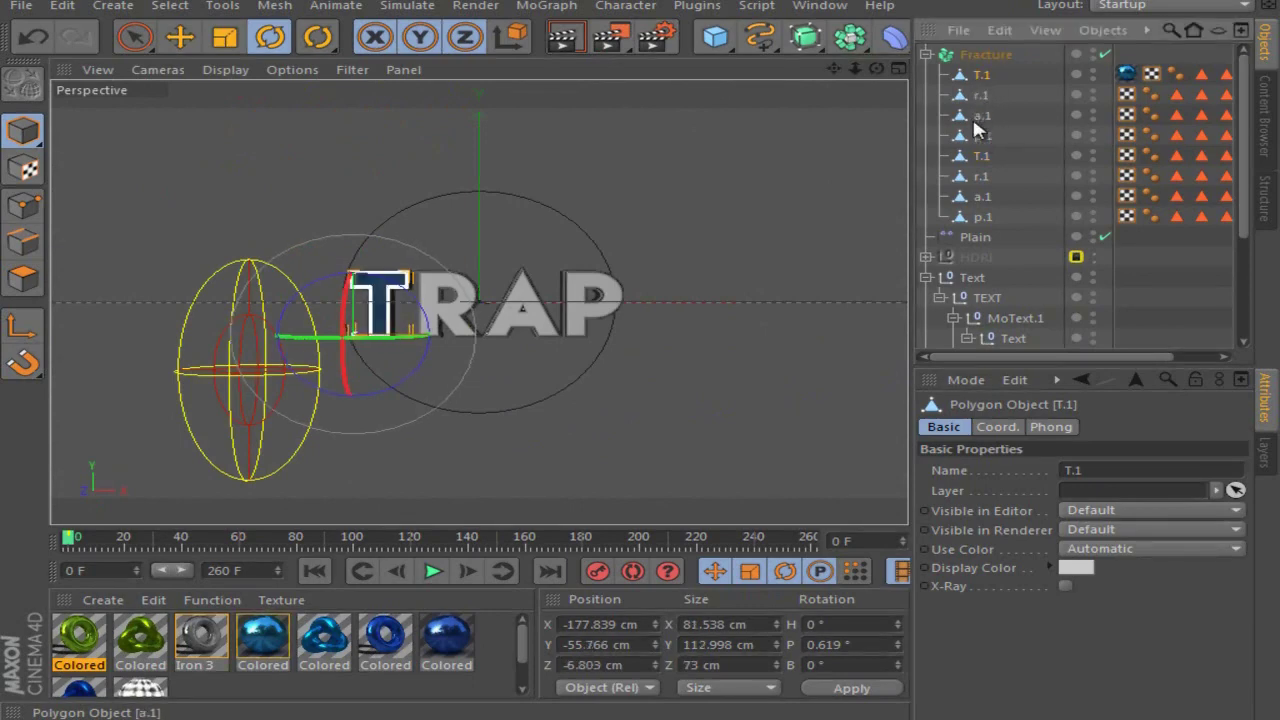
pyautogui.keyDown('ctrl'); pyautogui.click(977, 166); pyautogui.keyUp('ctrl')
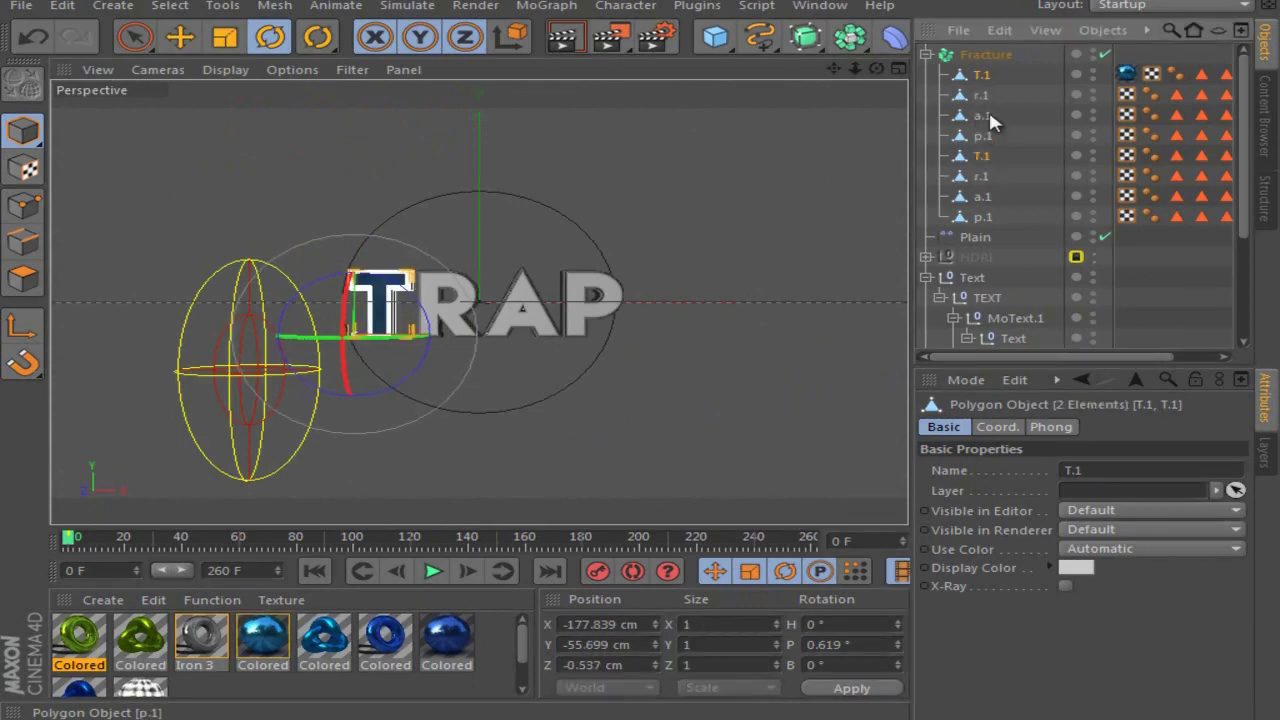
pyautogui.rightClick(982, 78)
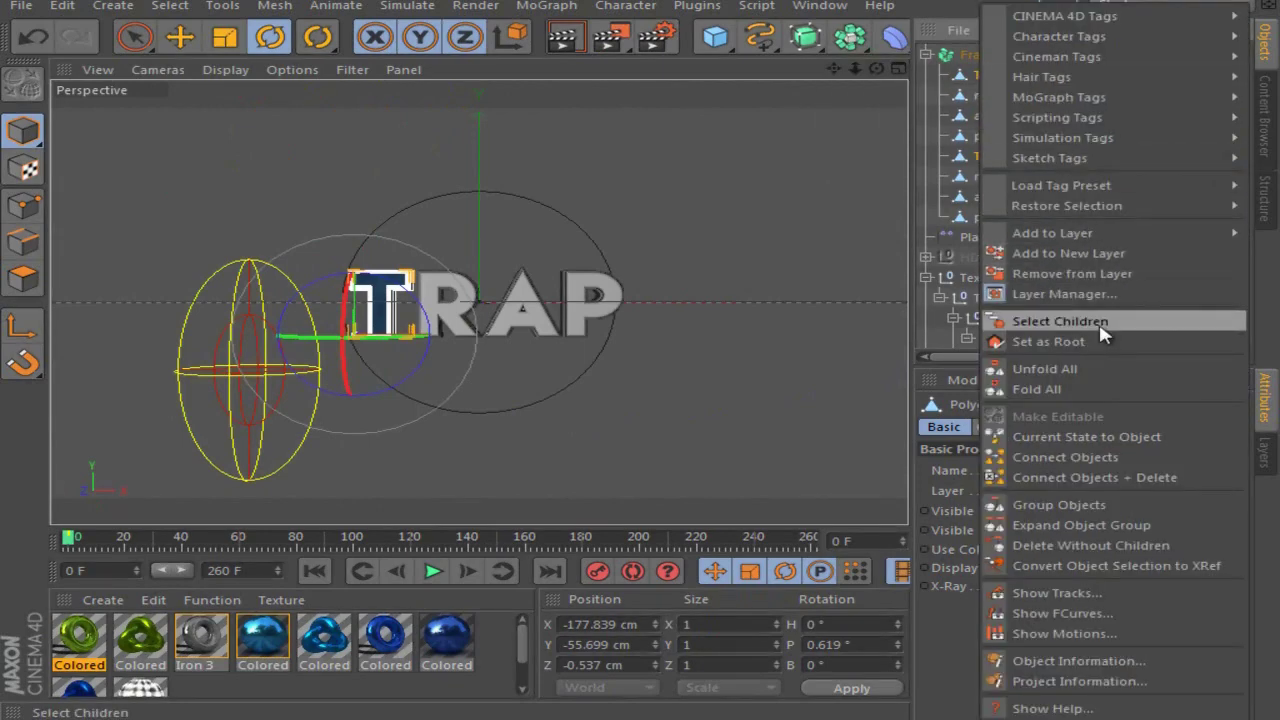
pyautogui.click(1120, 478)
# - Apply Colored Iron 42 to the first letter r in the Fracture object and Iron 3 to the second r
pyautogui.click(982, 95)
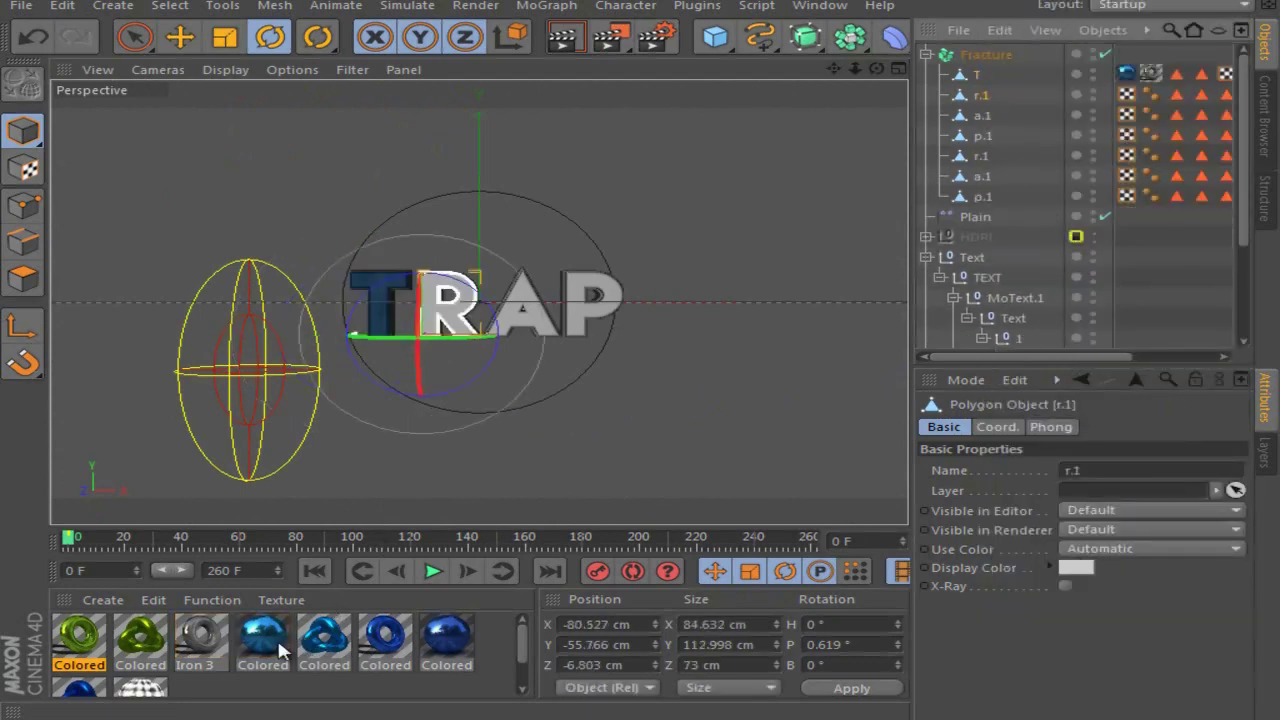
pyautogui.moveTo(280, 650); pyautogui.dragTo(999, 96)
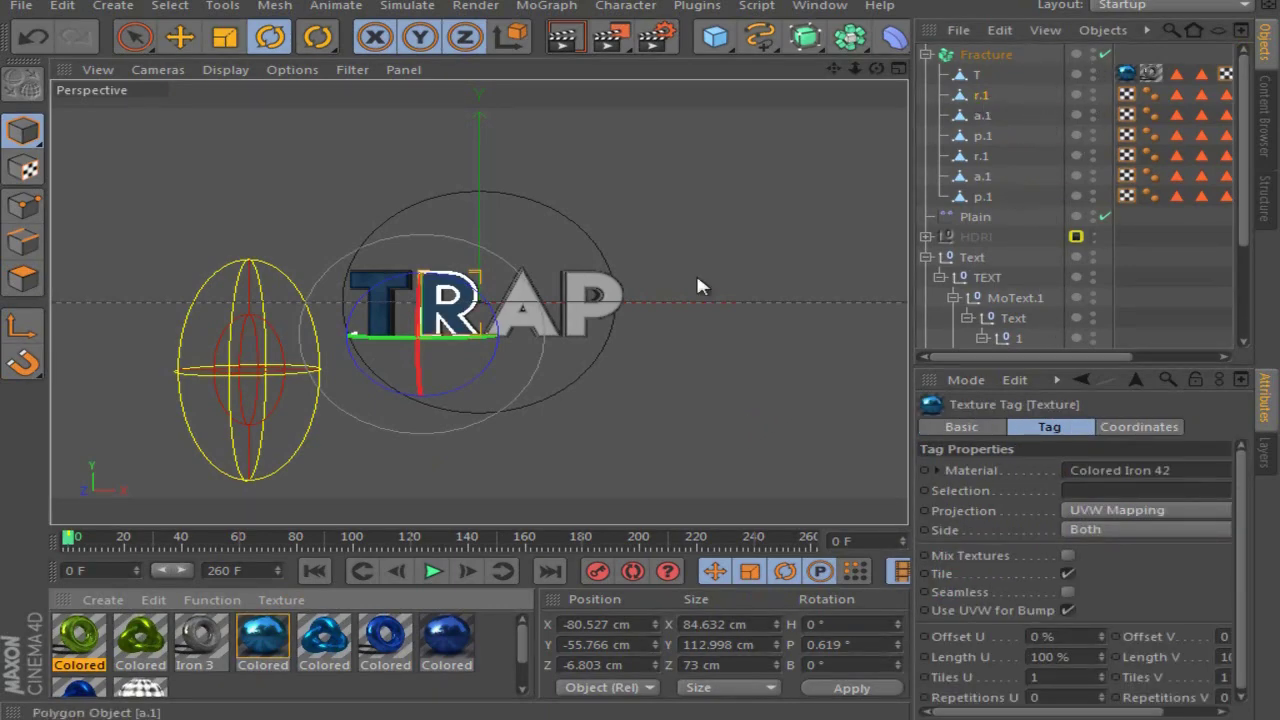
pyautogui.moveTo(218, 614); pyautogui.dragTo(990, 168)
# - Apply Colored Iron 42 to the first letter p and Iron 3 to the second p, and check the letters' texture tags
pyautogui.moveTo(906, 180); pyautogui.dragTo(984, 138)
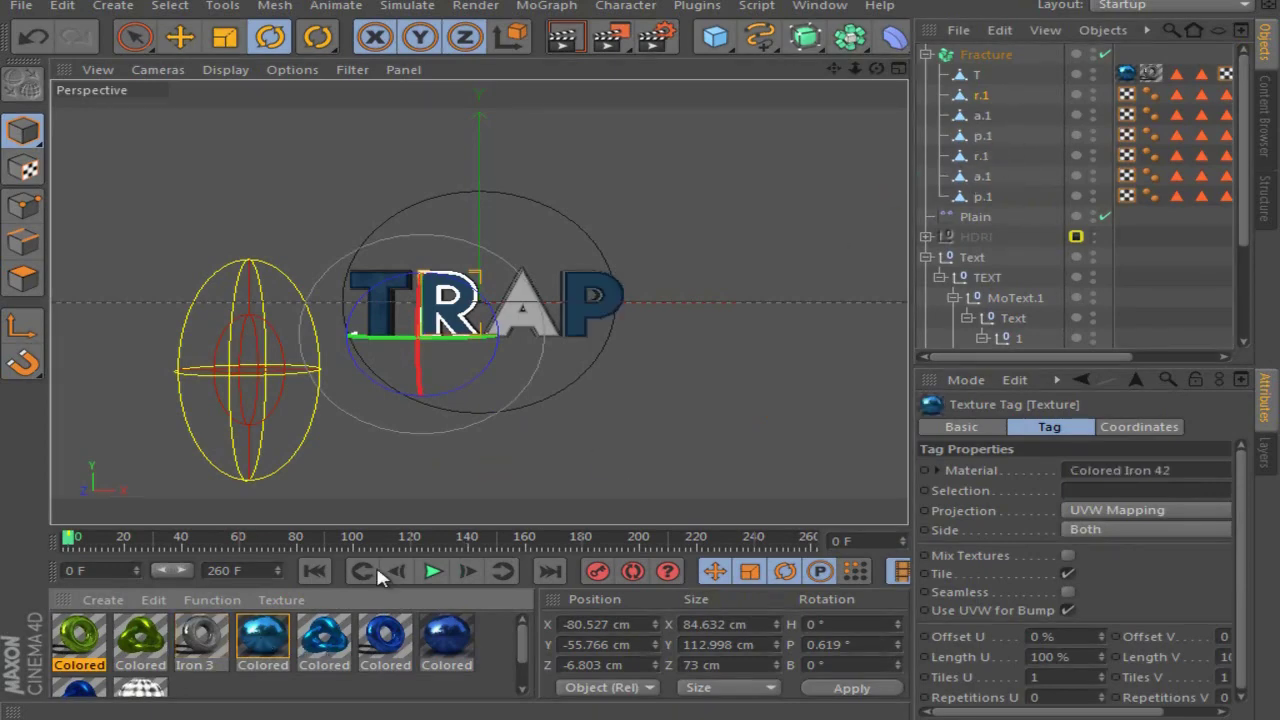
pyautogui.moveTo(228, 636); pyautogui.dragTo(997, 177)
pyautogui.click(986, 114)
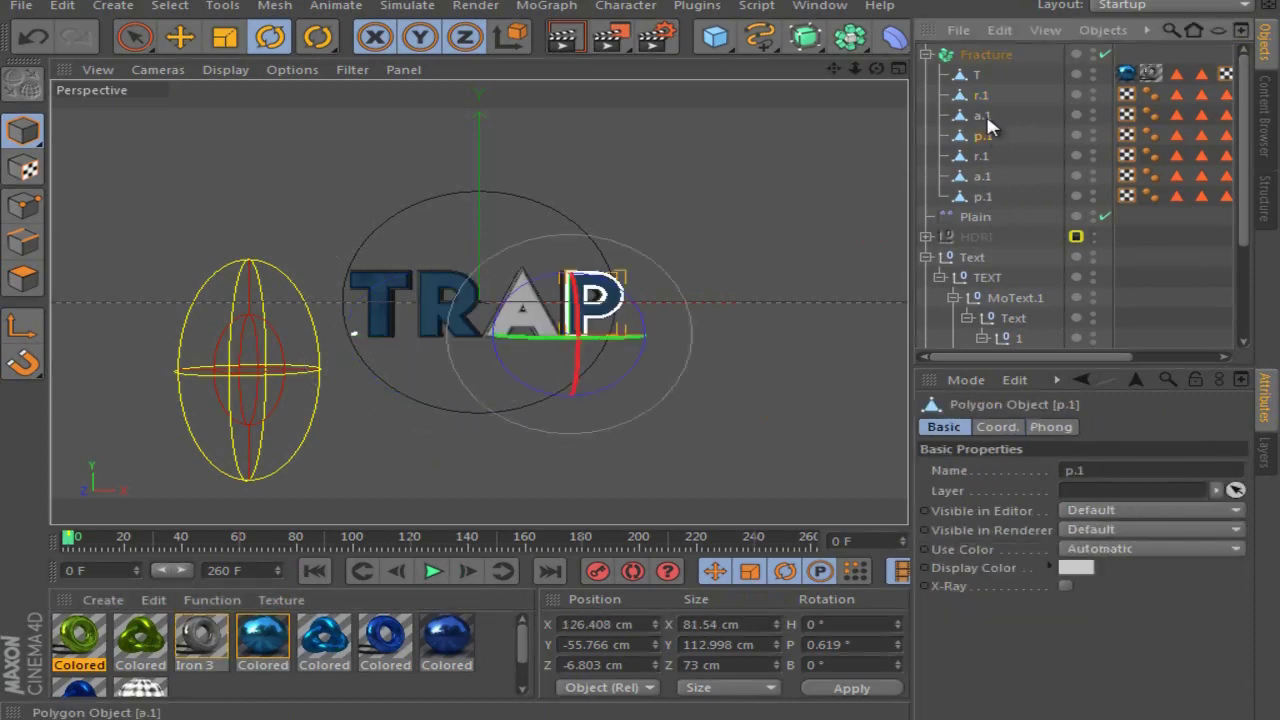
pyautogui.moveTo(1145, 358); pyautogui.dragTo(1245, 357)
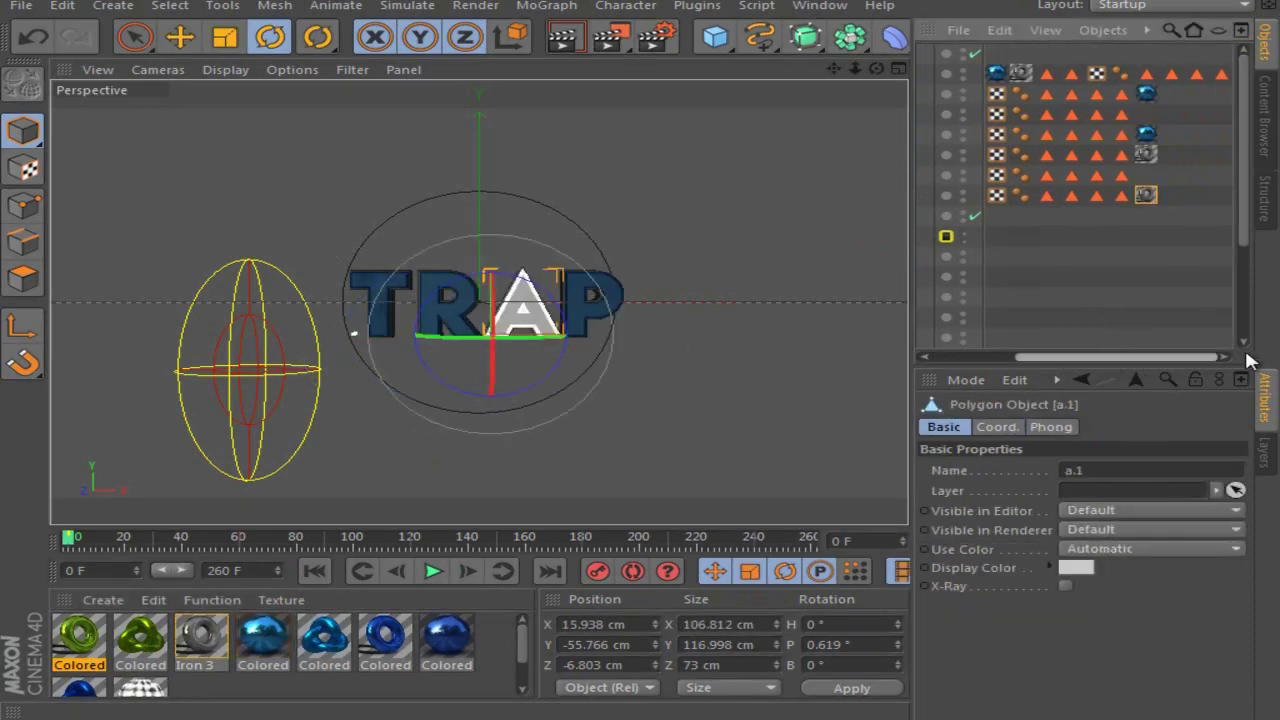
pyautogui.click(1146, 133)
pyautogui.moveTo(1048, 357); pyautogui.dragTo(995, 358)
pyautogui.click(982, 95)
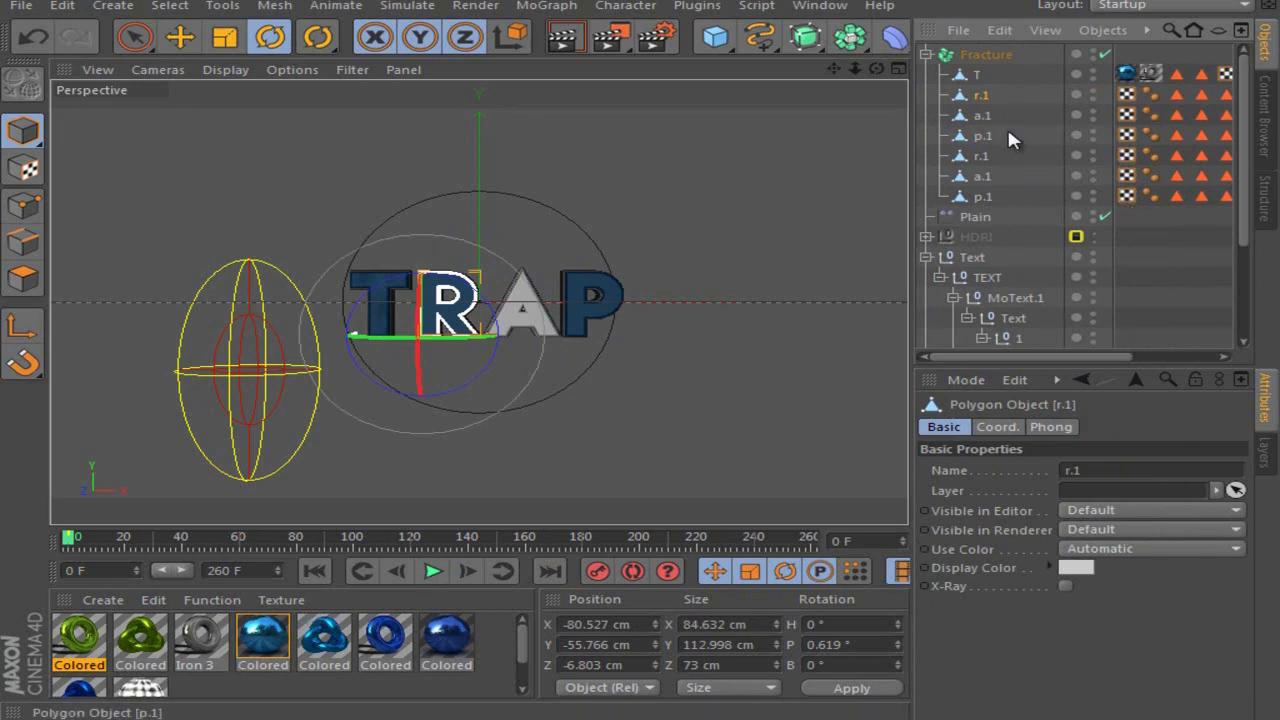
# - Apply Colored Iron 42 to the first letter a in the Fracture object and Iron 3 to the second a
pyautogui.click(982, 115)
pyautogui.moveTo(343, 651); pyautogui.dragTo(307, 600)
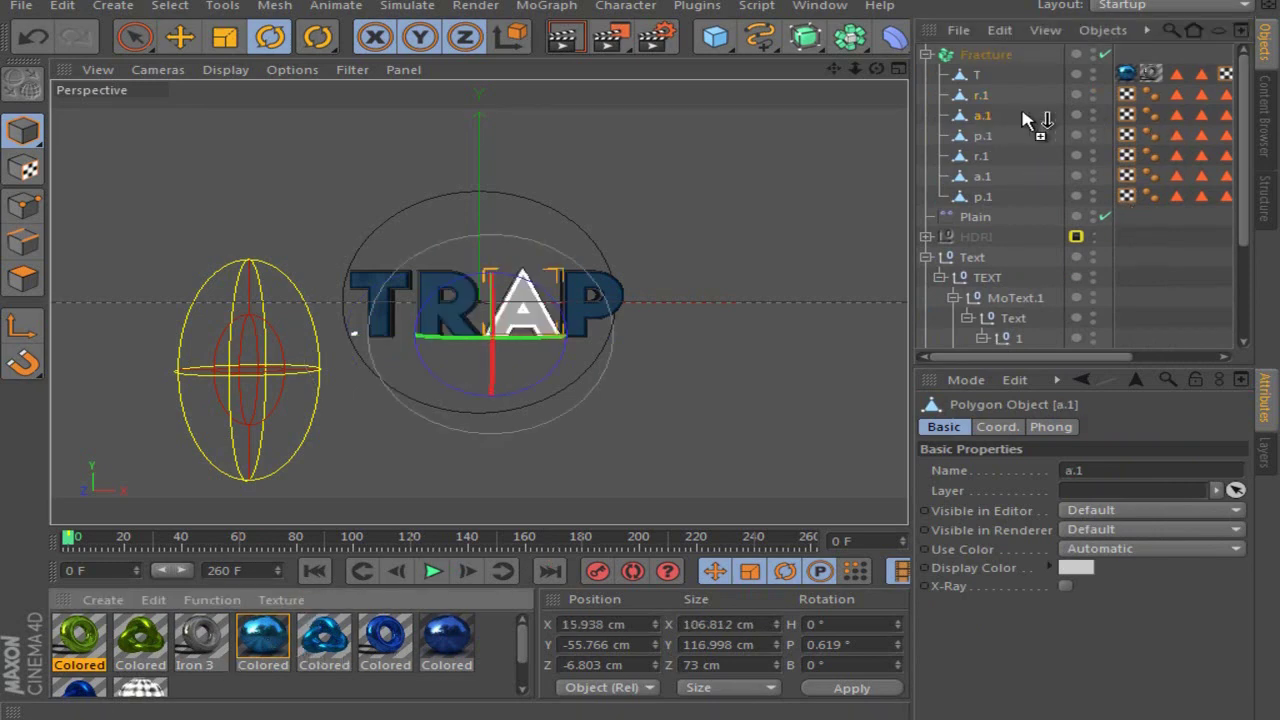
pyautogui.moveTo(1030, 120); pyautogui.dragTo(985, 117)
pyautogui.click(984, 176)
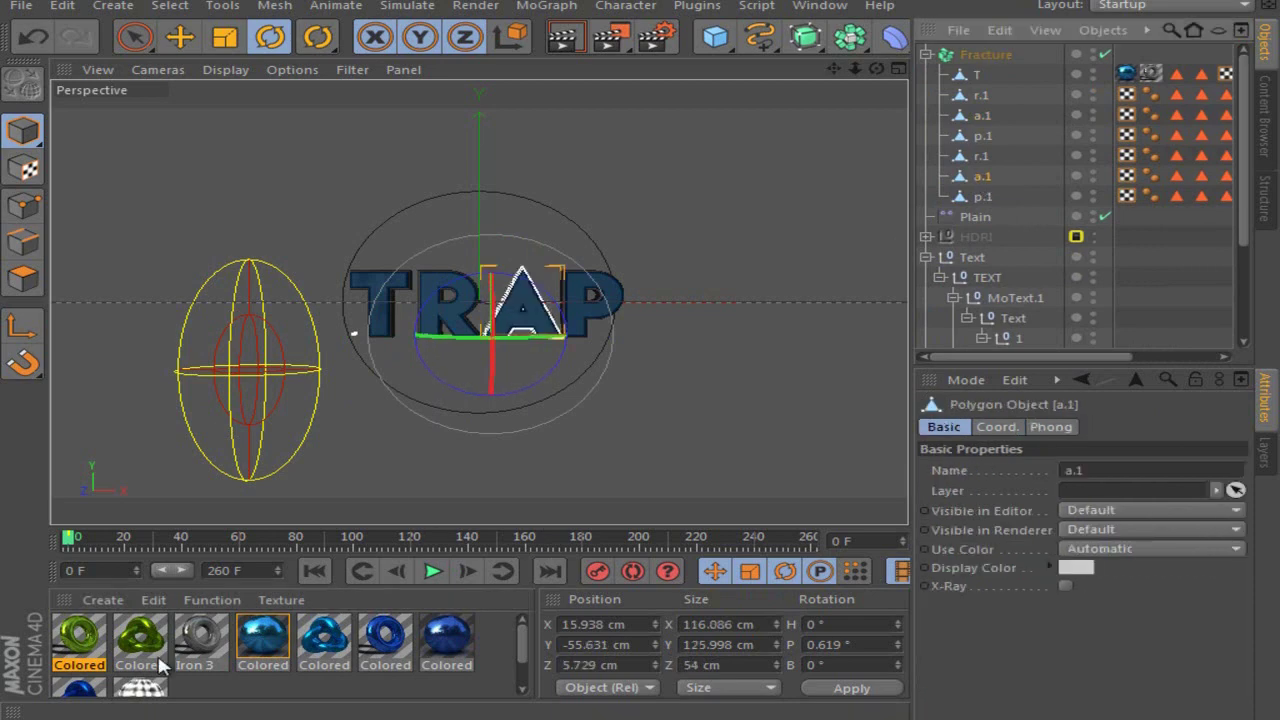
pyautogui.moveTo(226, 643); pyautogui.dragTo(986, 188)
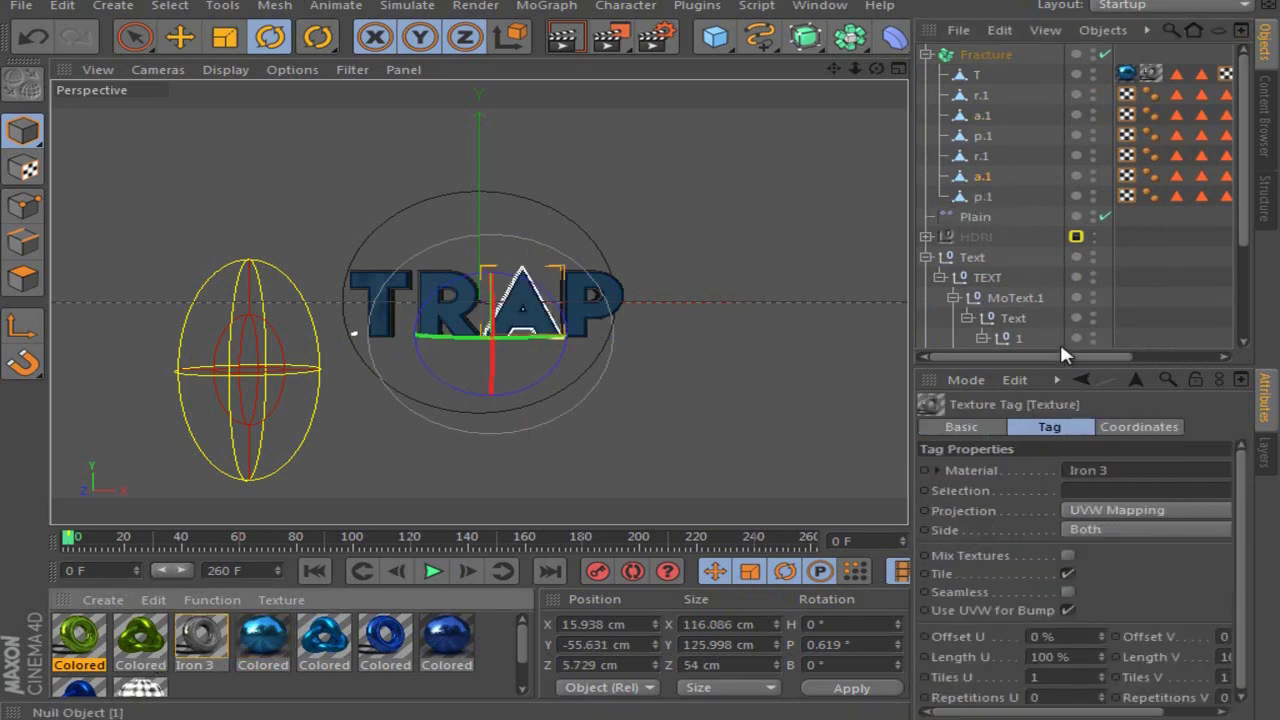
pyautogui.moveTo(1061, 354); pyautogui.dragTo(1105, 356)
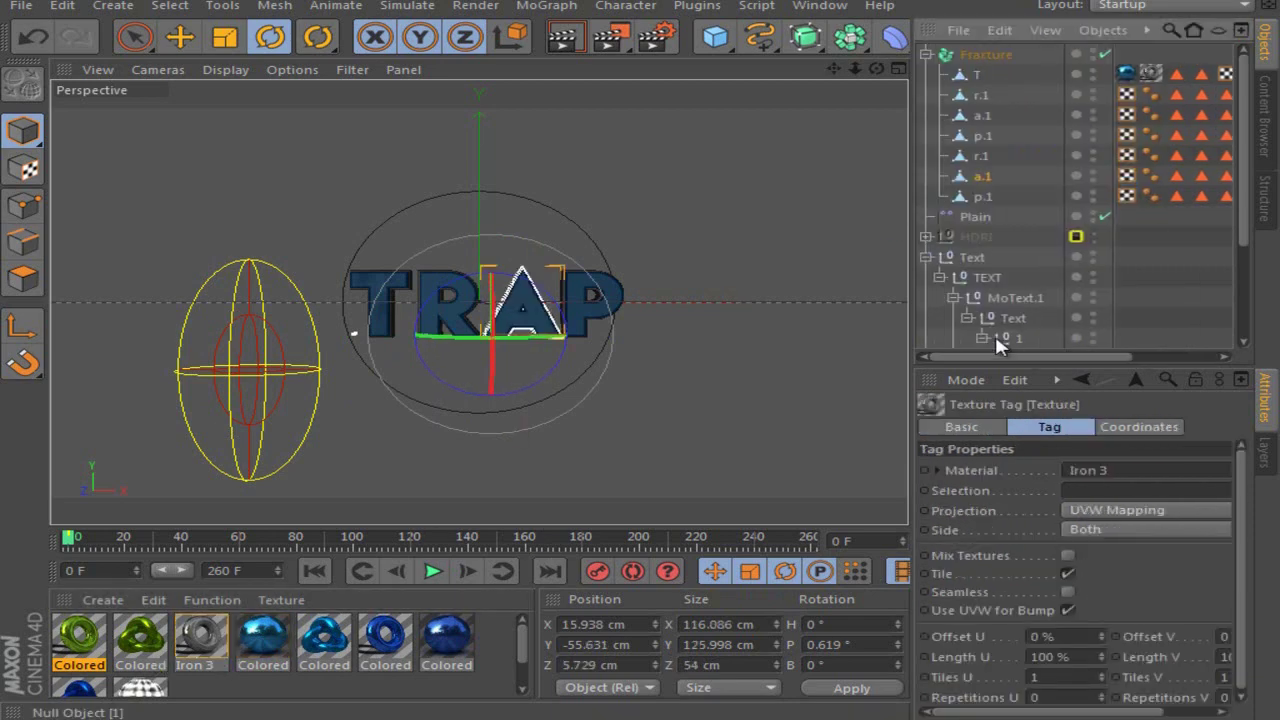
# - Combine both r layers in the Fracture object into one object, deleting the originals
pyautogui.click(983, 96)
pyautogui.keyDown('ctrl'); pyautogui.click(980, 157); pyautogui.keyUp('ctrl')
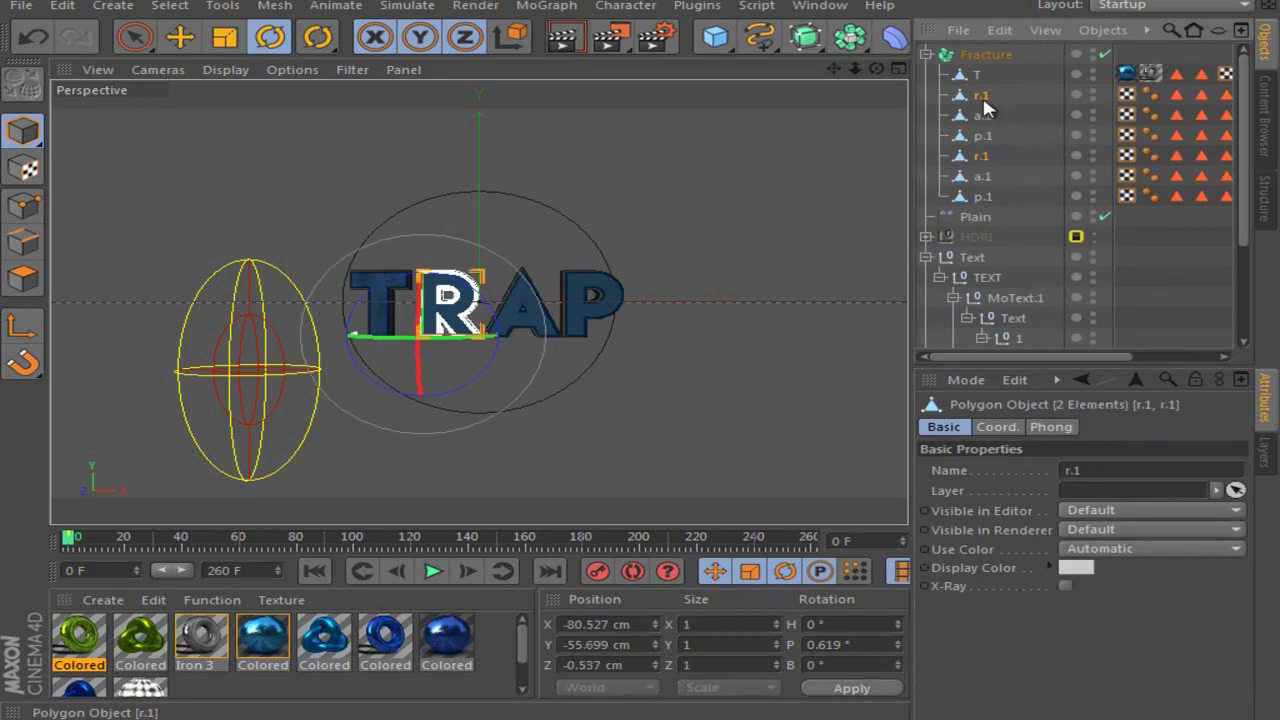
pyautogui.rightClick(981, 98)
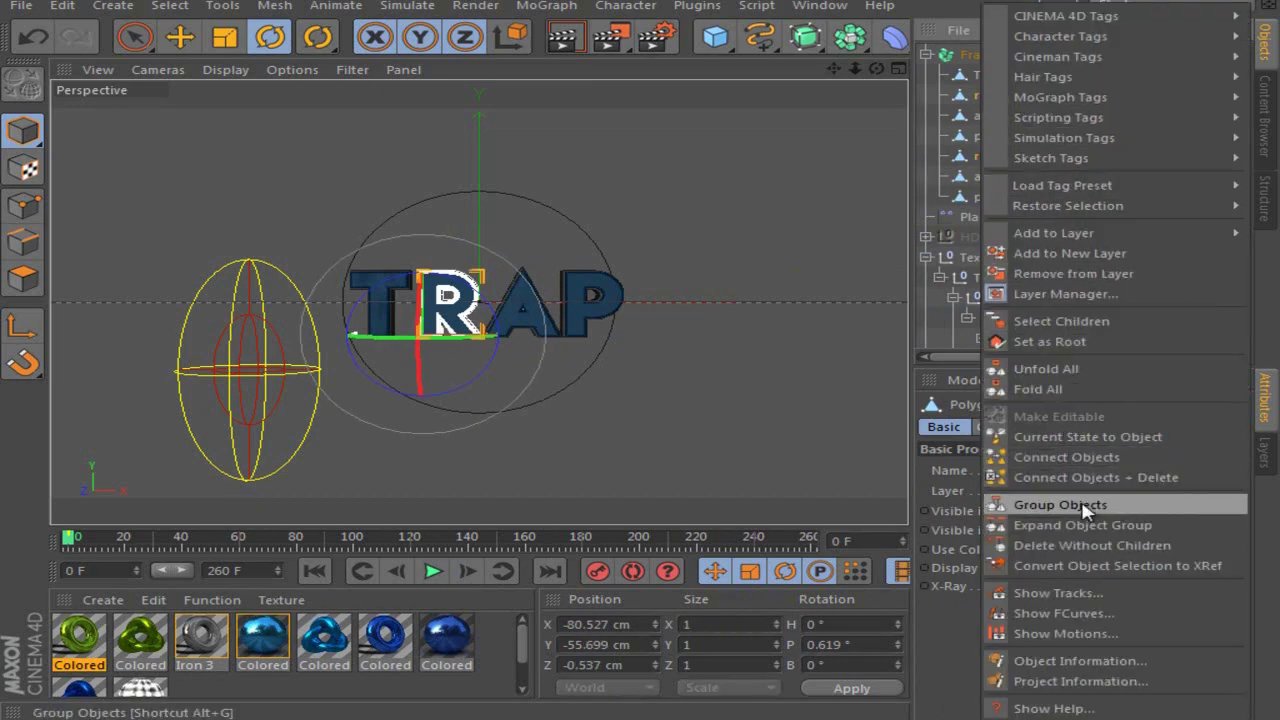
pyautogui.click(1085, 477)
# - Merge the two a layers in the Fracture object with Connect Objects + Delete
pyautogui.click(983, 115)
pyautogui.keyDown('ctrl'); pyautogui.click(980, 155); pyautogui.keyUp('ctrl')
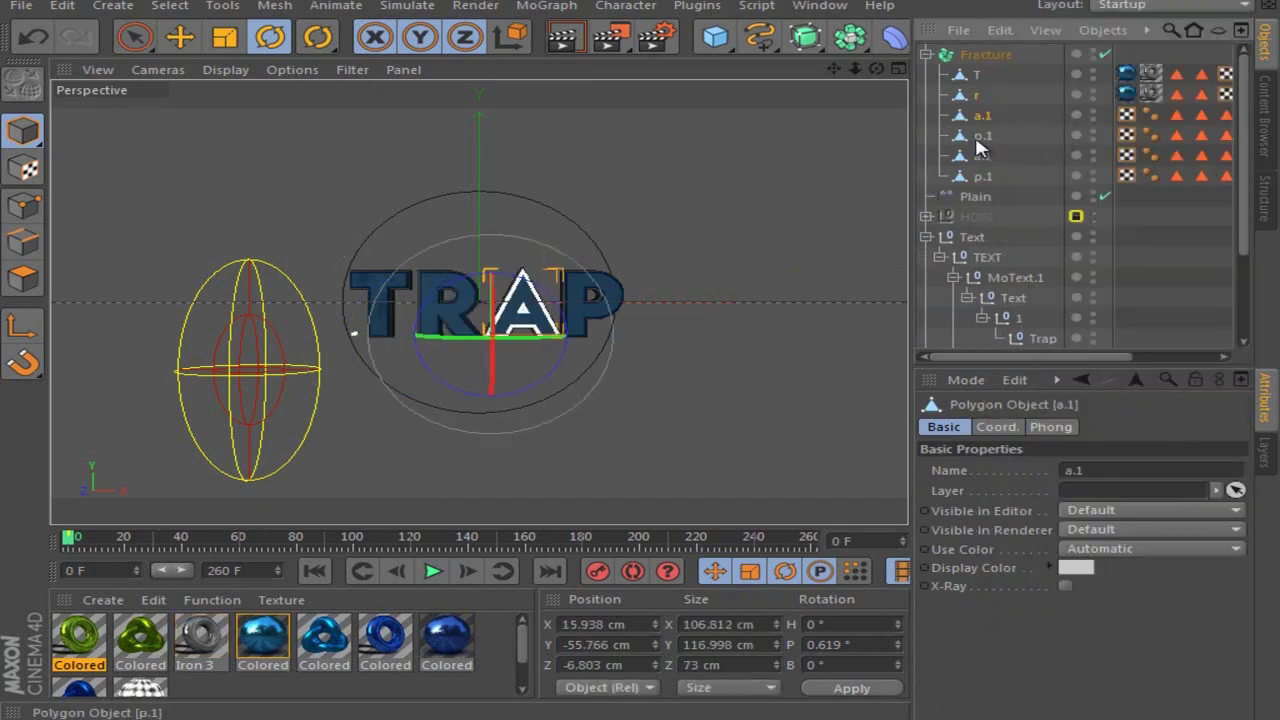
pyautogui.rightClick(981, 148)
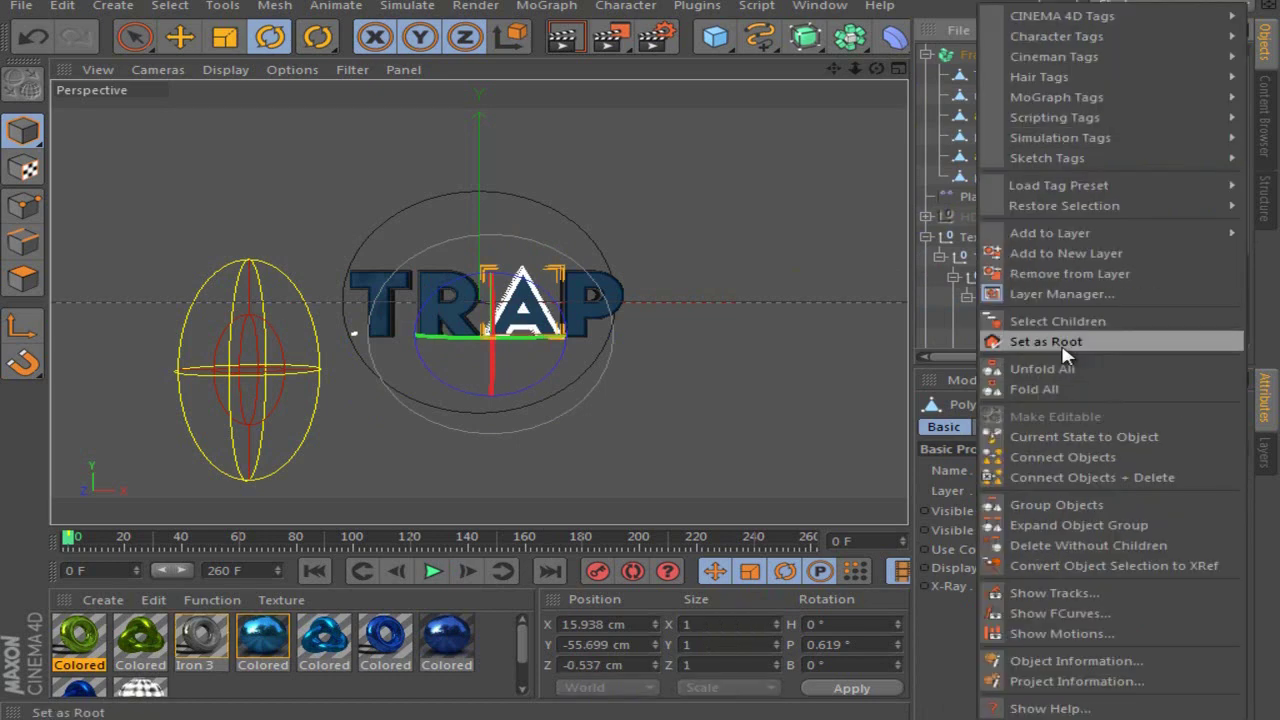
pyautogui.click(1085, 477)
# - Merge the two p layers in the Fracture object into one object with Connect Objects + Delete
pyautogui.click(983, 135)
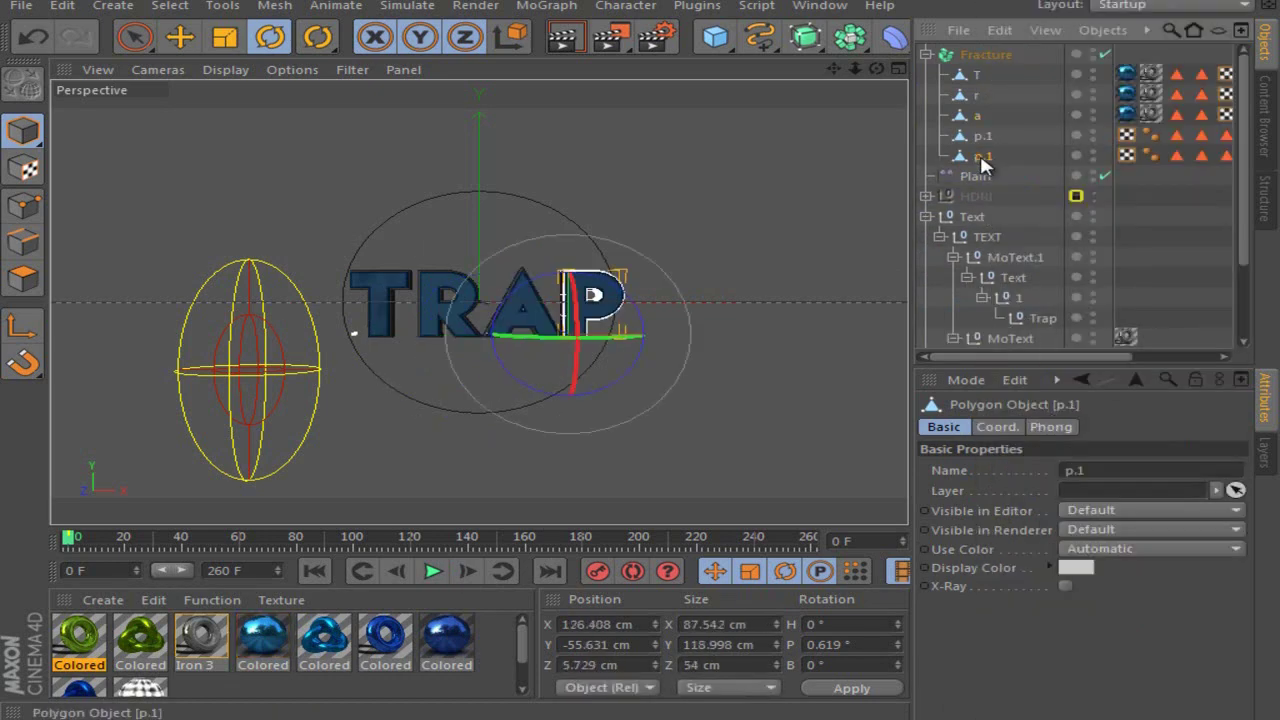
pyautogui.keyDown('ctrl'); pyautogui.click(980, 155); pyautogui.keyUp('ctrl')
pyautogui.click(983, 136)
pyautogui.keyDown('ctrl'); pyautogui.click(980, 155); pyautogui.keyUp('ctrl')
pyautogui.rightClick(980, 155)
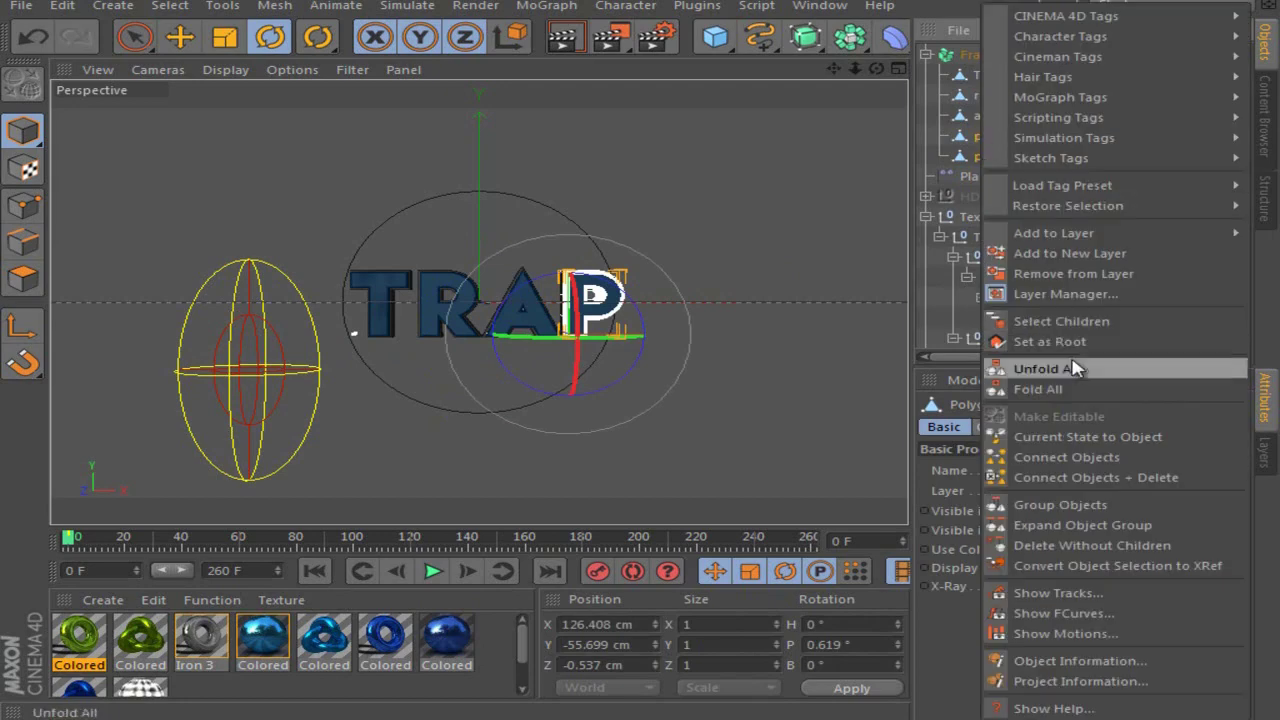
pyautogui.click(1085, 479)
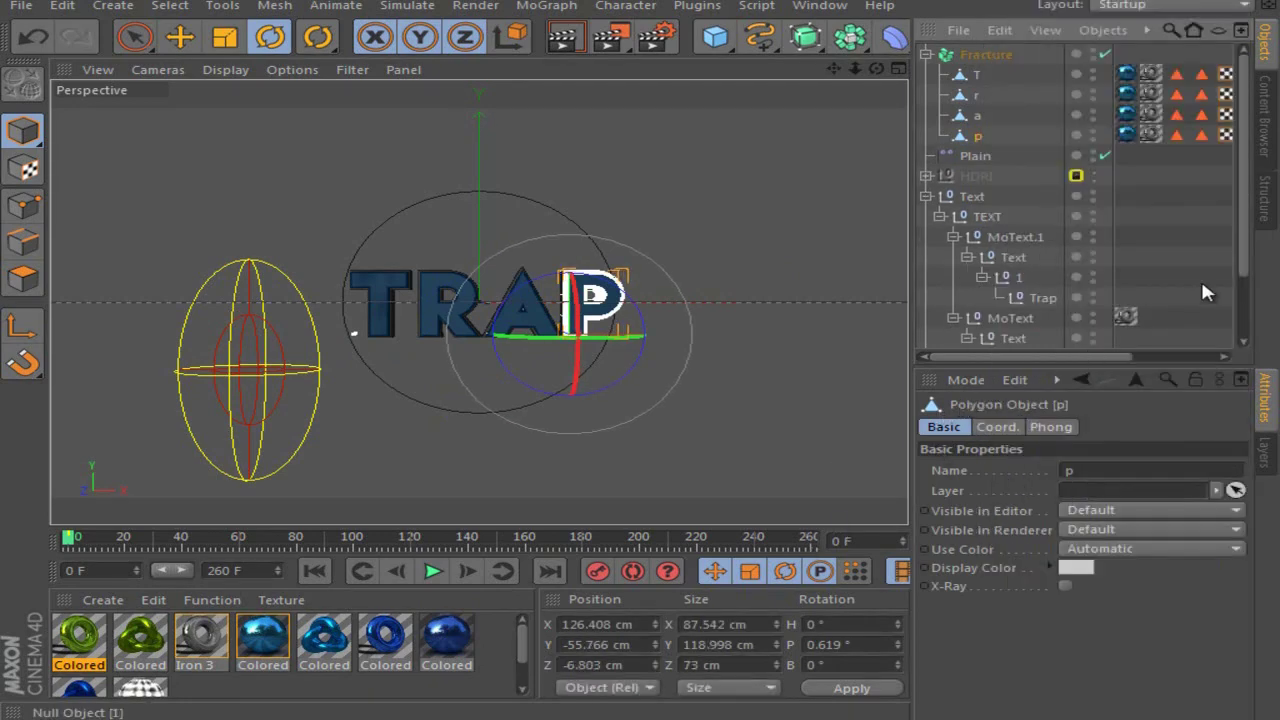
# - Delete the old Plain effector and the leftover Text null with its whole hierarchy
pyautogui.click(976, 157)
pyautogui.press('Delete')
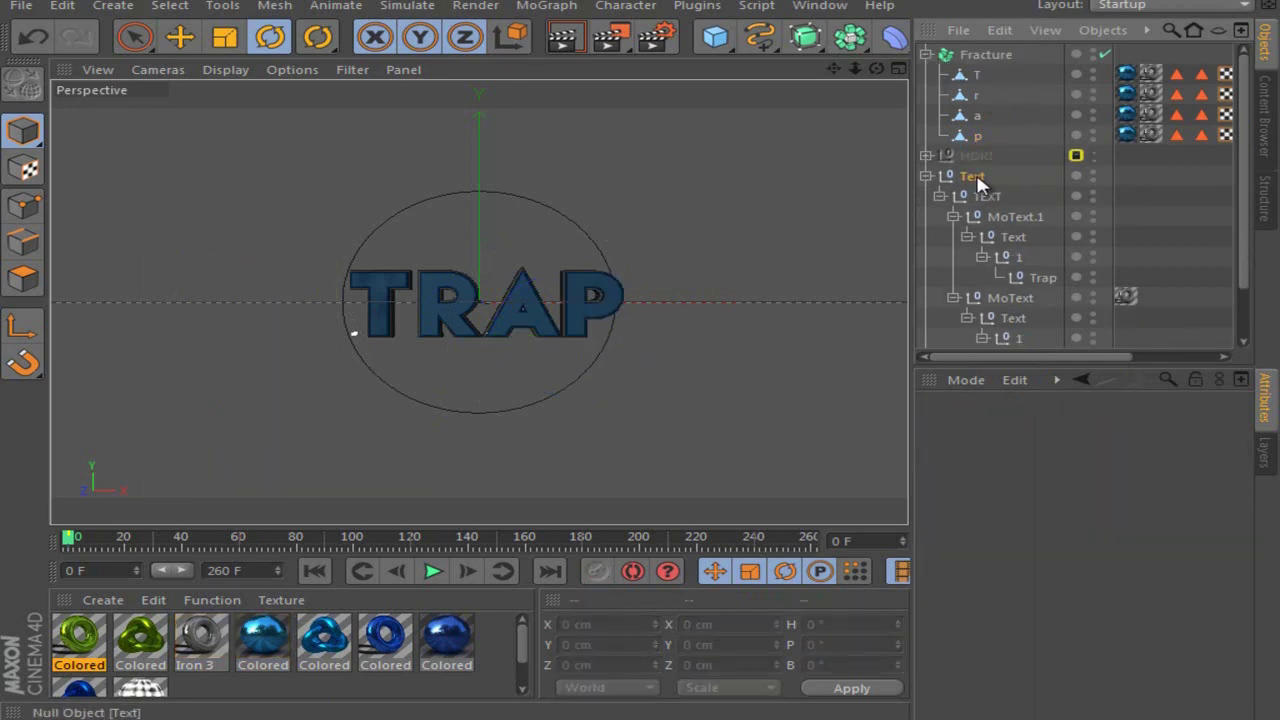
pyautogui.click(975, 177)
pyautogui.press('Delete')
pyautogui.click(988, 54)
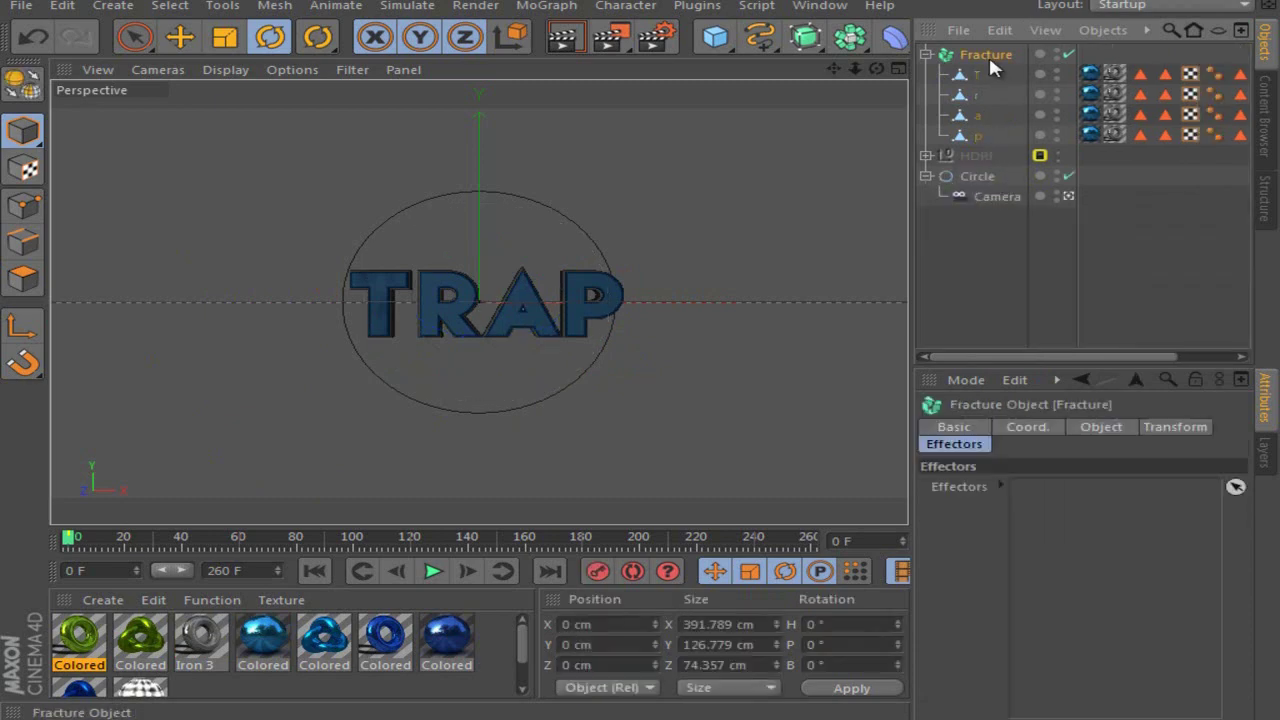
pyautogui.click(978, 236)
pyautogui.click(926, 54)
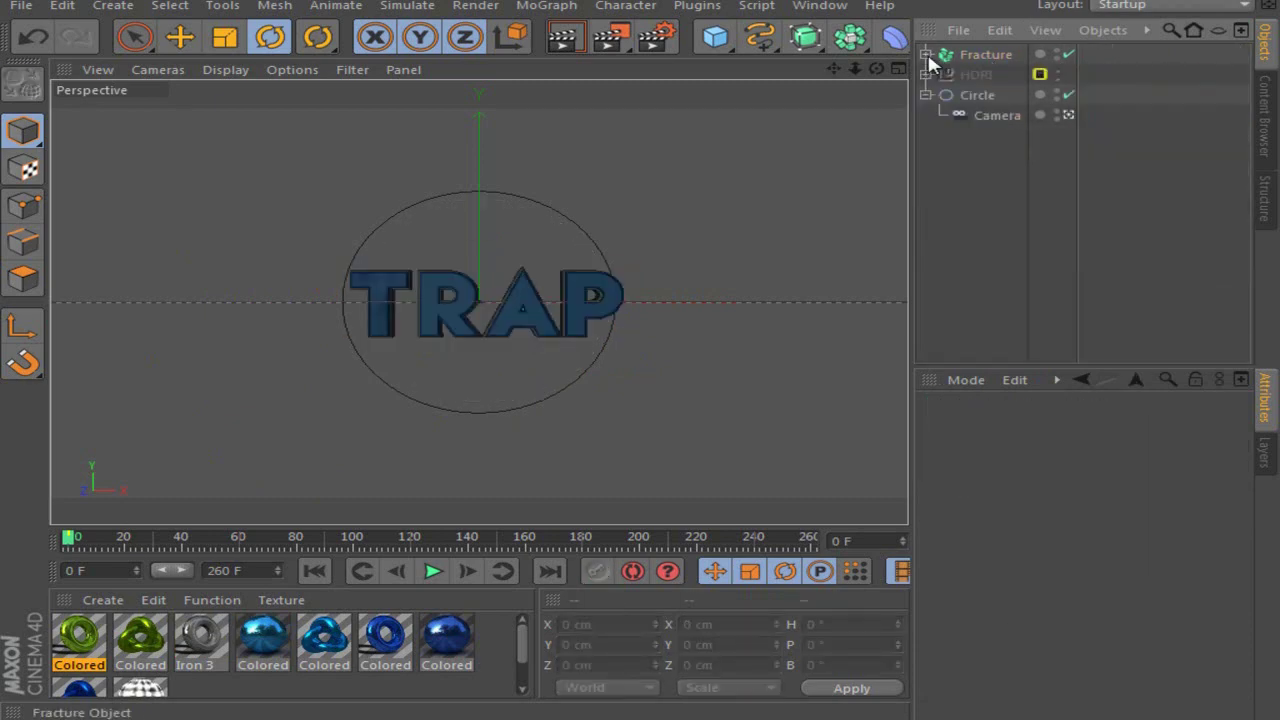
pyautogui.click(988, 54)
pyautogui.click(1000, 215)
pyautogui.click(1000, 54)
pyautogui.keyDown('ctrl'); pyautogui.click(993, 58); pyautogui.keyUp('ctrl')
pyautogui.click(988, 57)
pyautogui.click(926, 54)
pyautogui.click(977, 75)
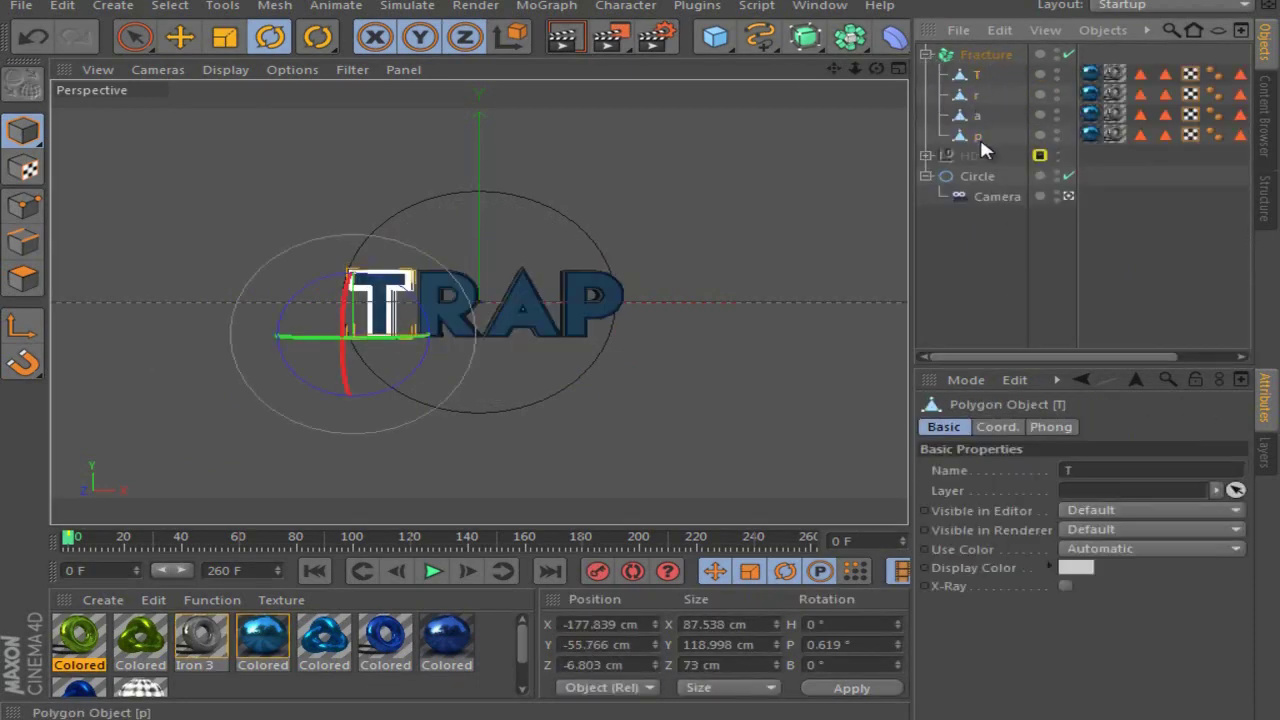
pyautogui.keyDown('shift'); pyautogui.click(978, 136); pyautogui.keyUp('shift')
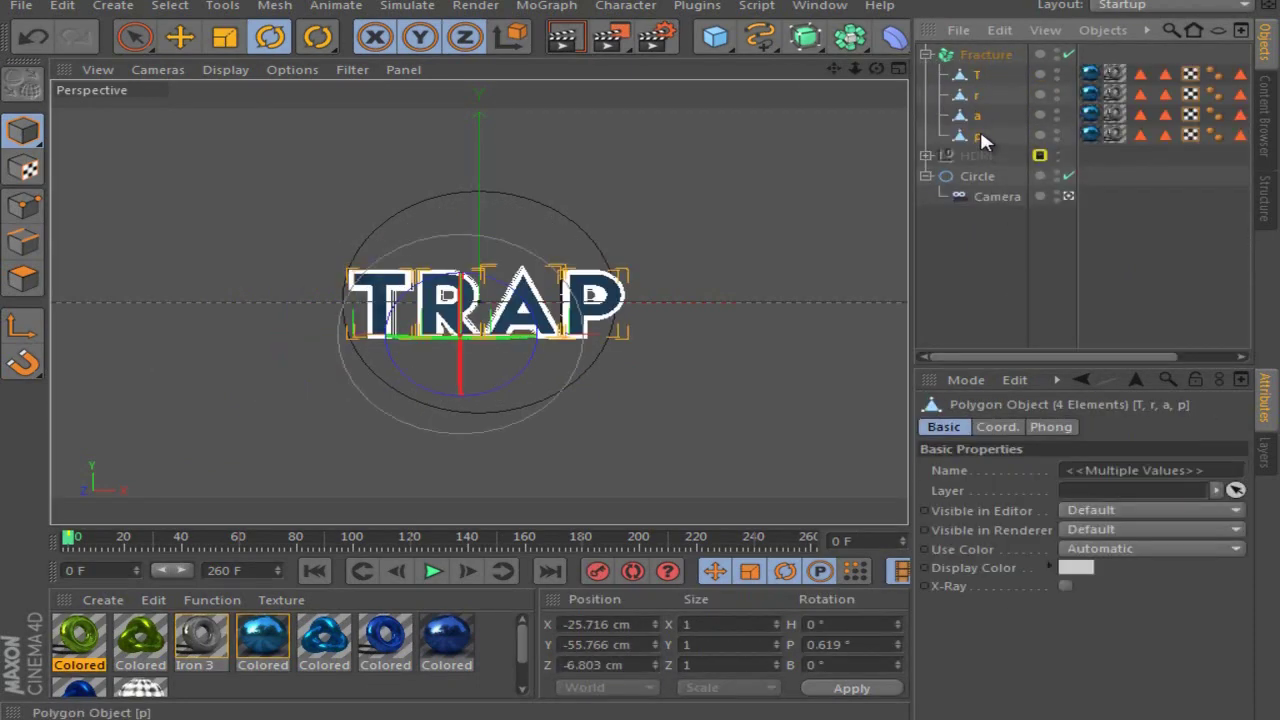
pyautogui.click(545, 8)
pyautogui.click(983, 241)
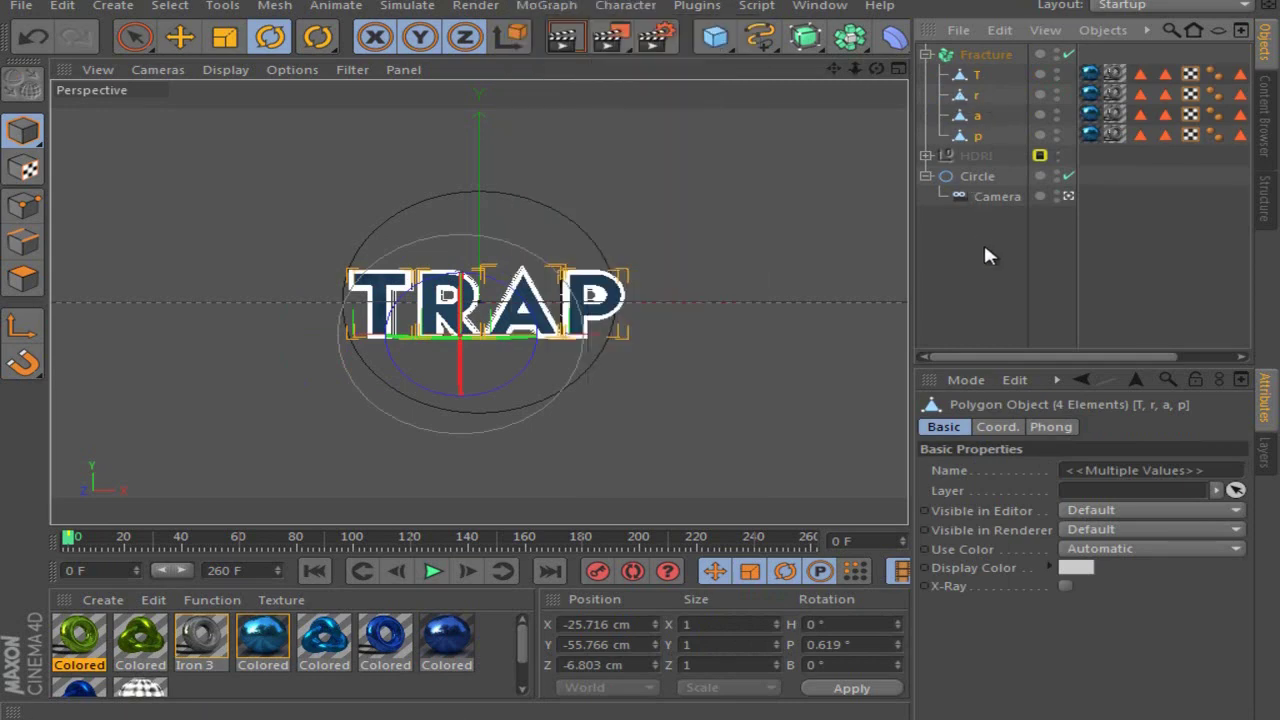
# - Add a Plain effector to the Fracture object and set its falloff shape to Sphere
pyautogui.click(988, 55)
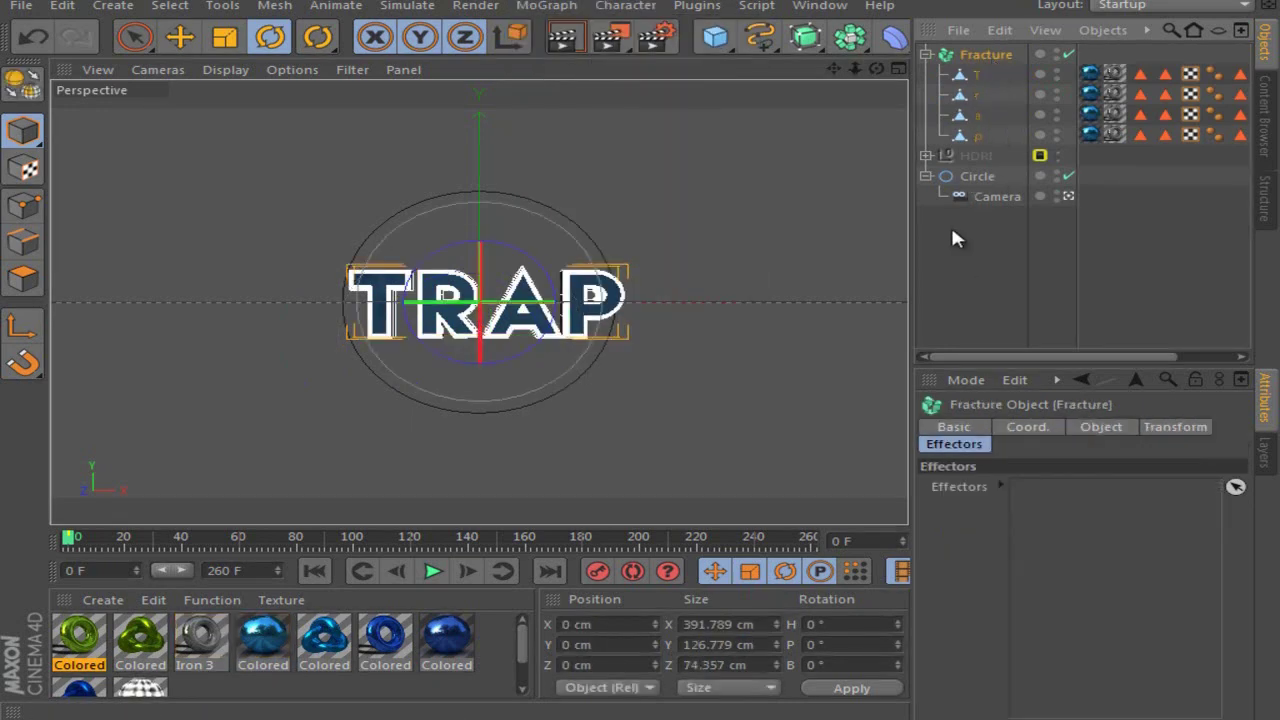
pyautogui.click(565, 5)
pyautogui.moveTo(600, 34)
pyautogui.click(733, 61)
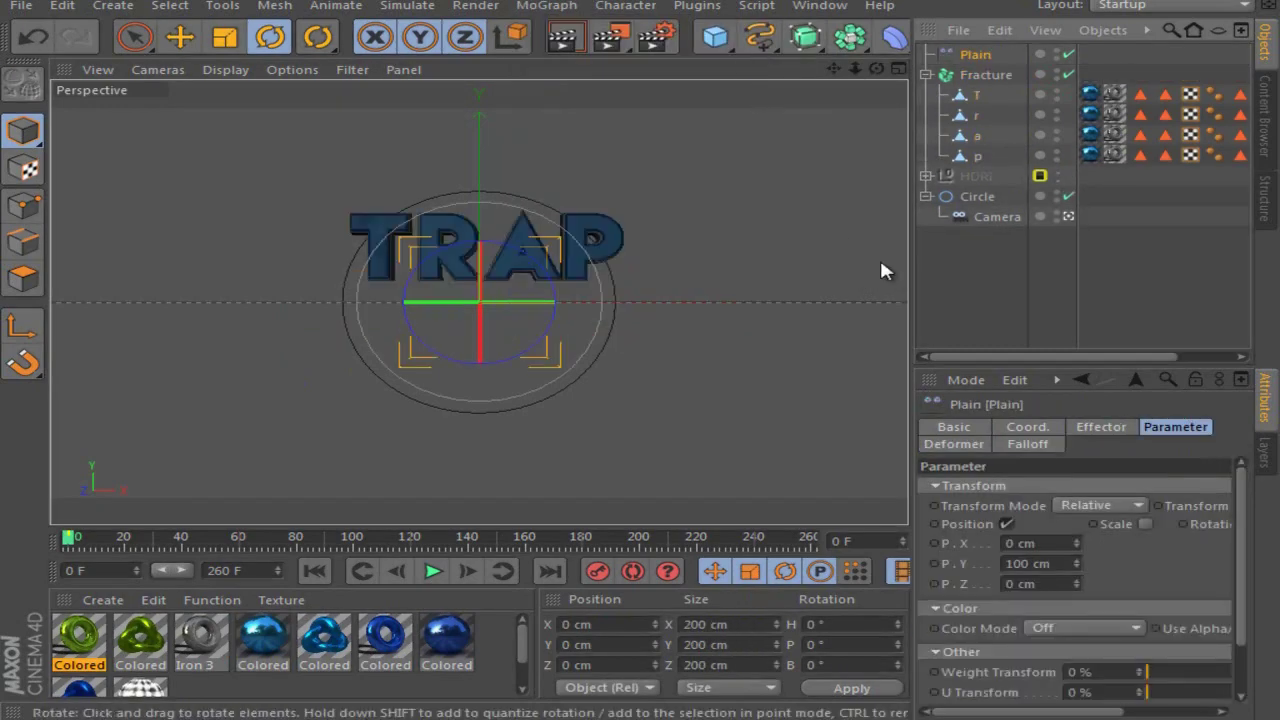
pyautogui.click(1028, 444)
pyautogui.click(1030, 487)
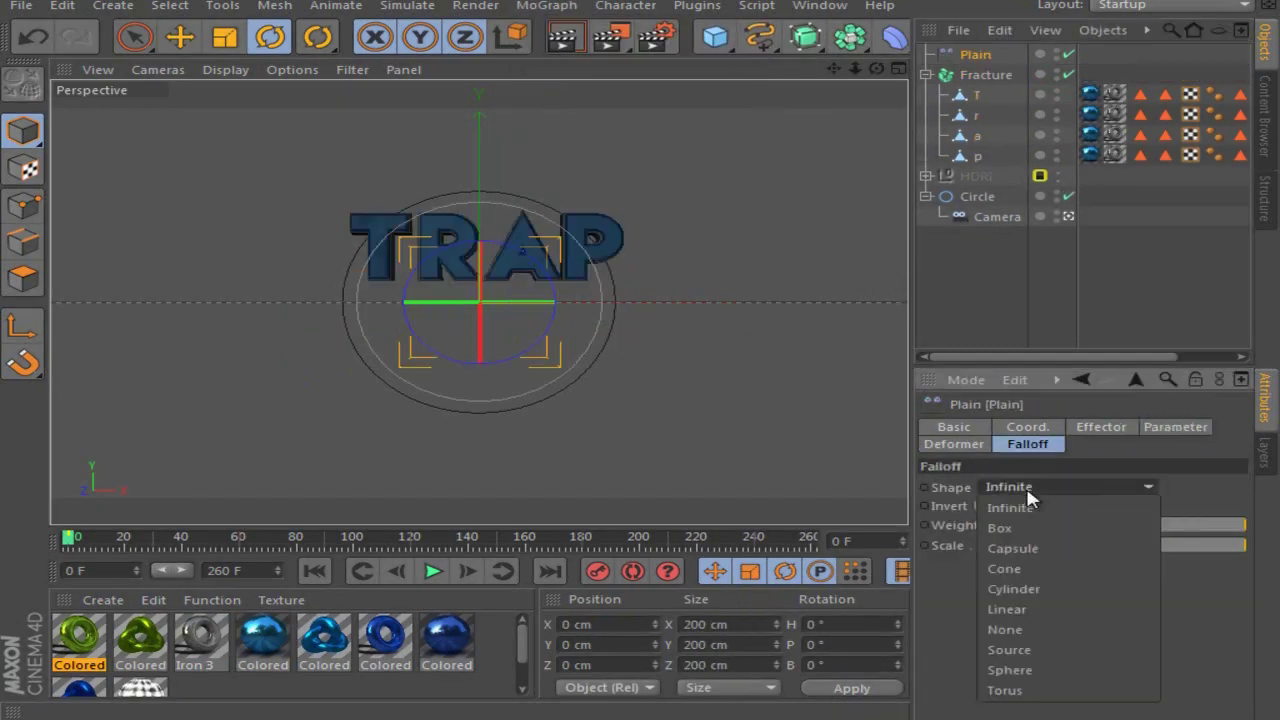
pyautogui.click(1025, 669)
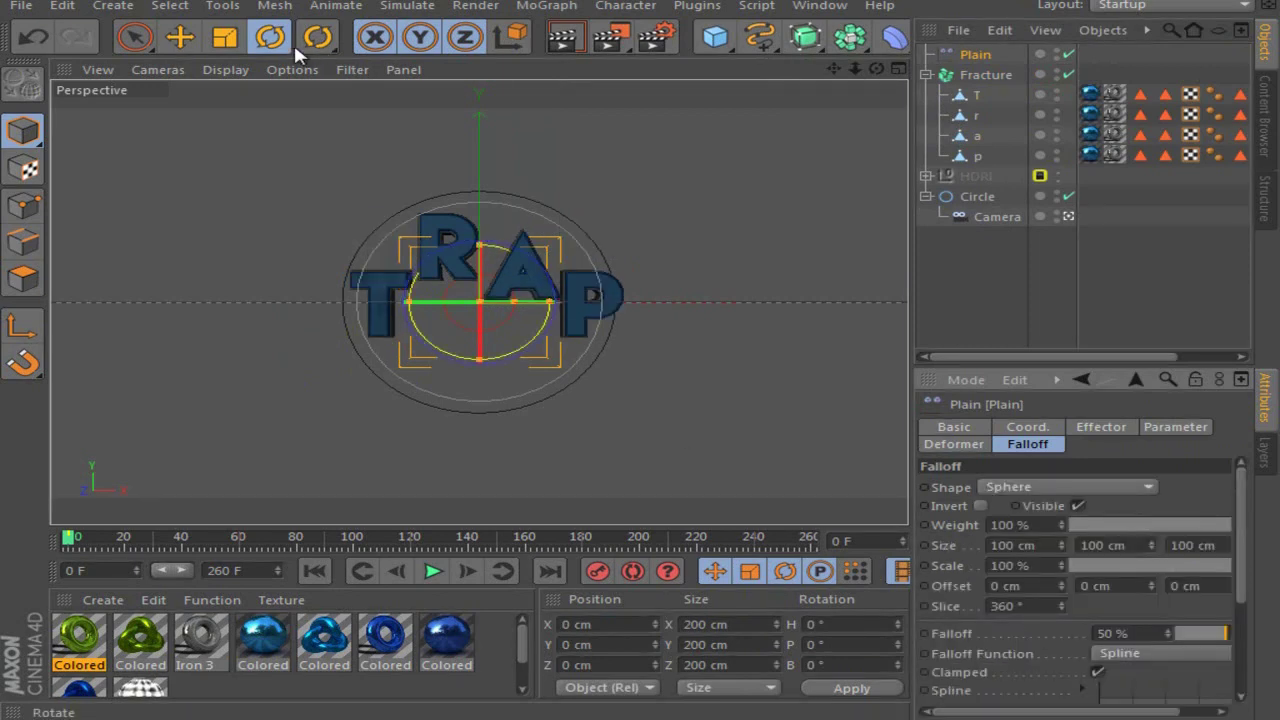
# - Stretch the Plain effector's spherical falloff to about 195 cm in Y and lower the effector to about Y -108 cm
pyautogui.press('e')
pyautogui.moveTo(477, 200); pyautogui.dragTo(480, 252)
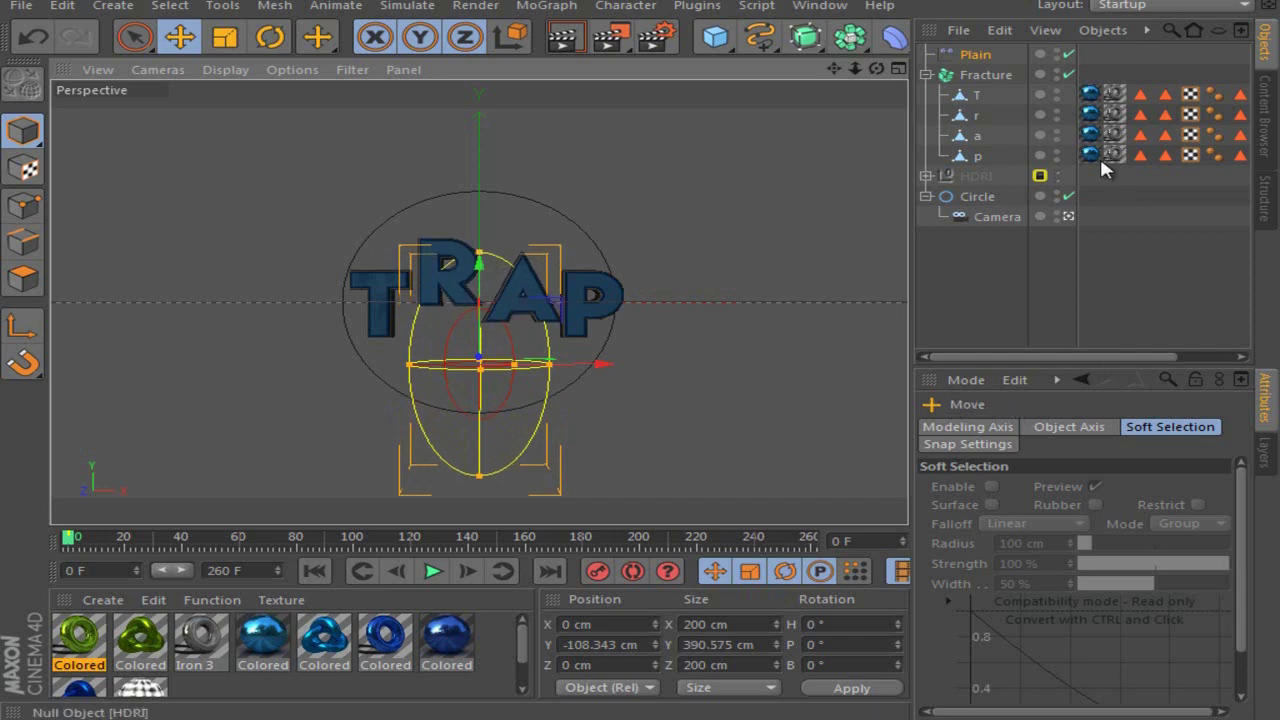
# - Set the Plain effector's P.Y offset to 150 cm and enable rotation with H -51°, P -52° and B 36°
pyautogui.click(975, 55)
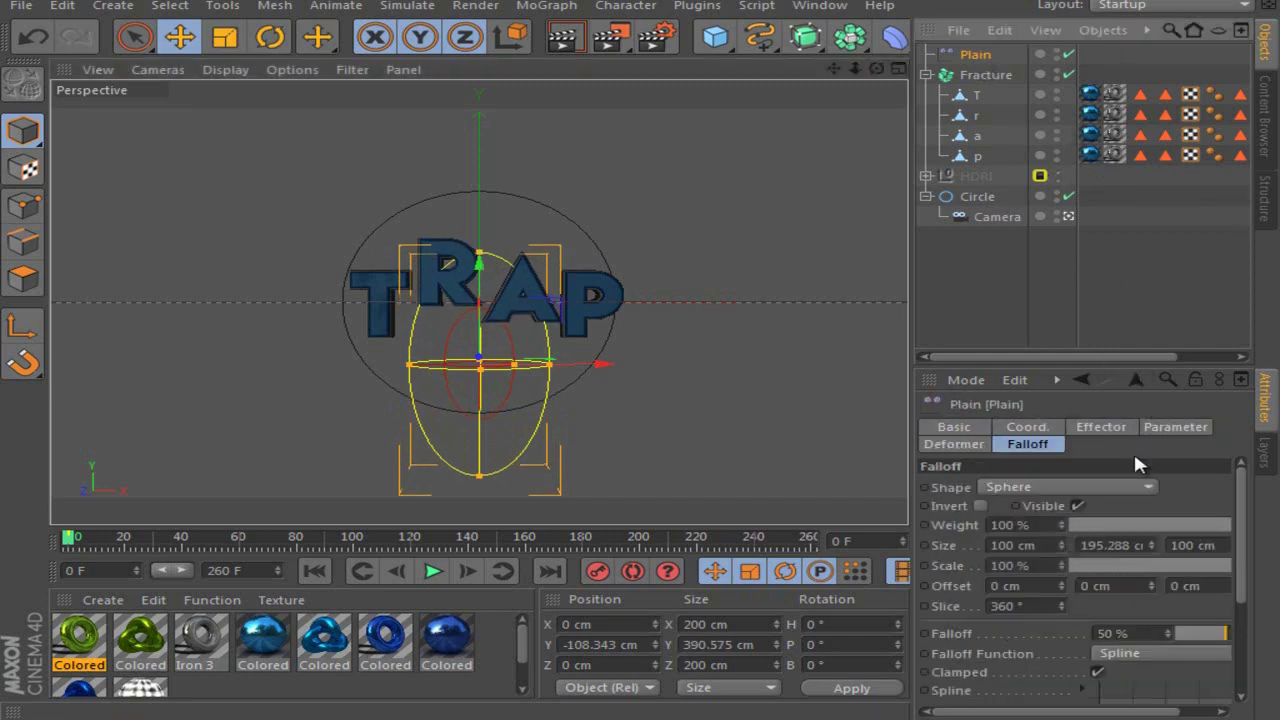
pyautogui.click(1174, 428)
pyautogui.doubleClick(1040, 563)
pyautogui.write('150')
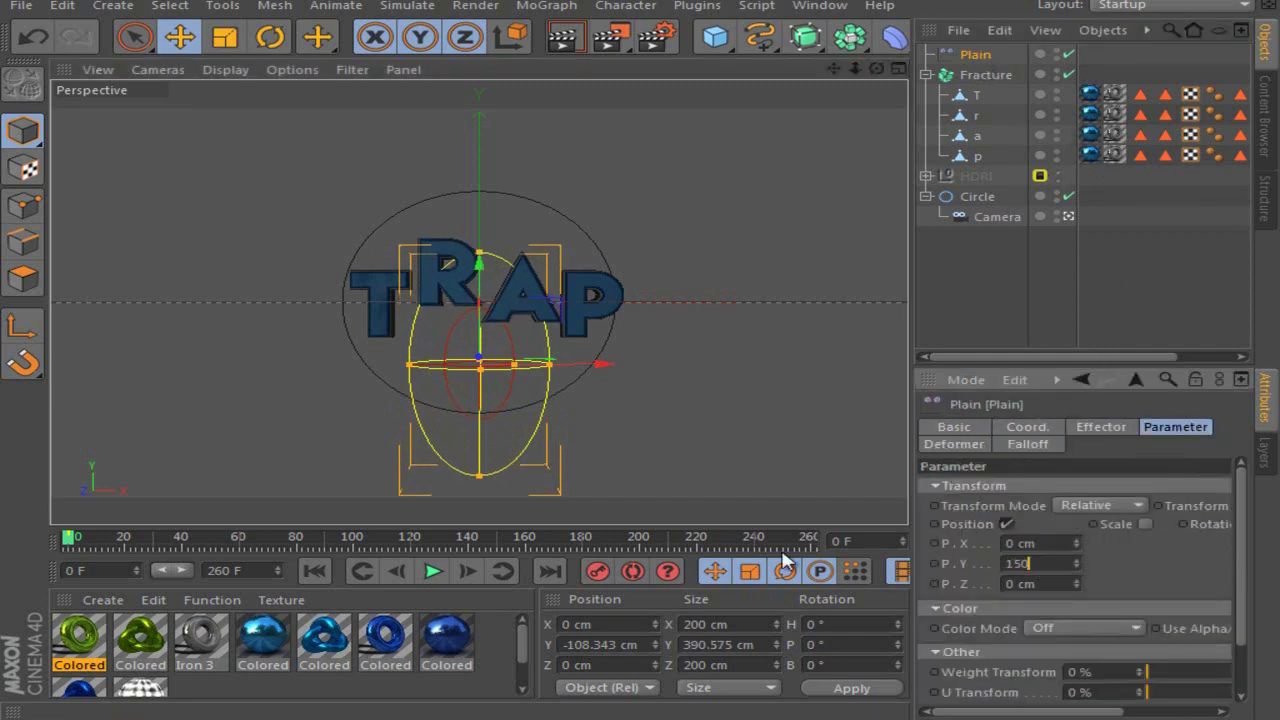
pyautogui.press('Return')
pyautogui.moveTo(1030, 711); pyautogui.dragTo(1120, 711)
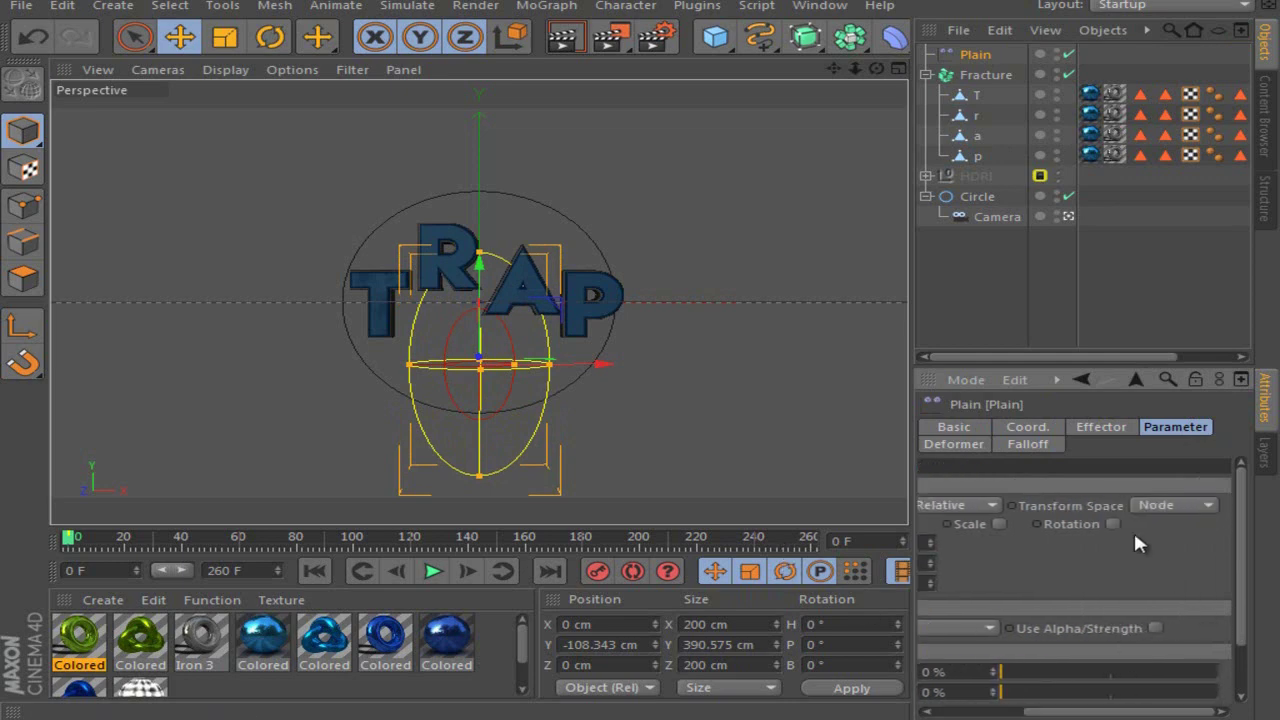
pyautogui.moveTo(1183, 541)
pyautogui.mouseDown()
pyautogui.moveTo(1182, 525)
pyautogui.moveTo(1179, 580)
pyautogui.moveTo(1177, 565)
pyautogui.mouseUp()
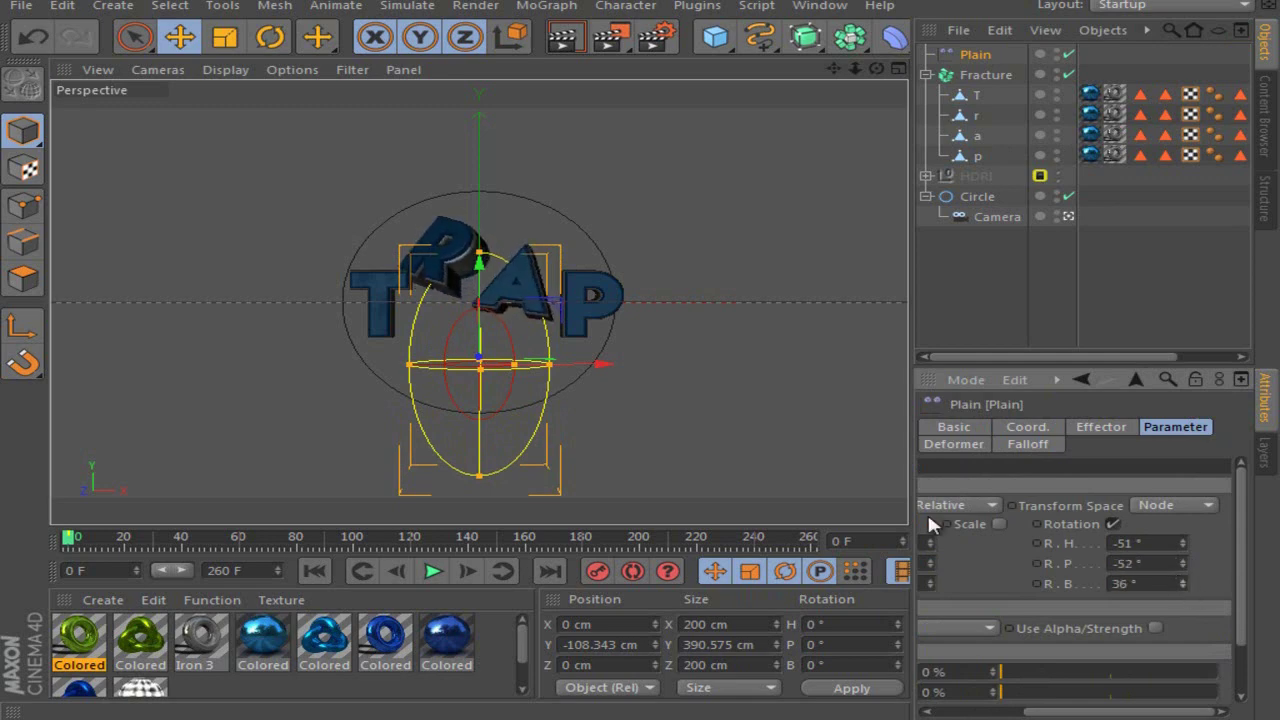
# - Move the Plain effector along the X axis to the far side of the letter P, then deselect it
pyautogui.click(960, 290)
pyautogui.click(976, 55)
pyautogui.moveTo(605, 363); pyautogui.dragTo(787, 467)
pyautogui.click(1017, 284)
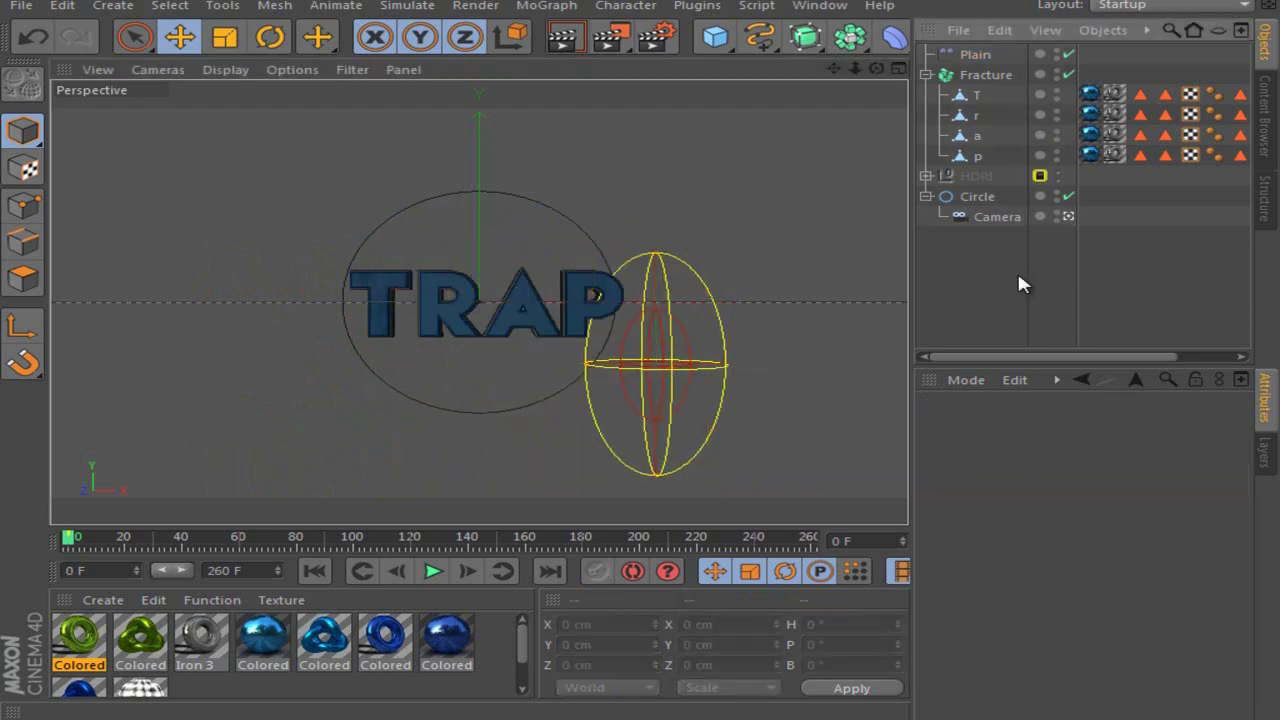